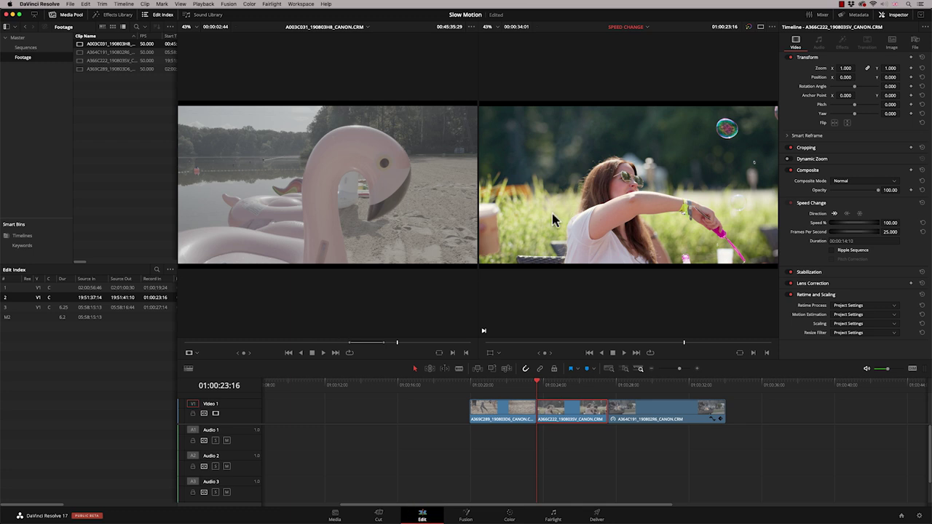
Switch to a single large timeline viewer and confirm the 25 fps timeline rate in Project Settings
left_click(761, 28)
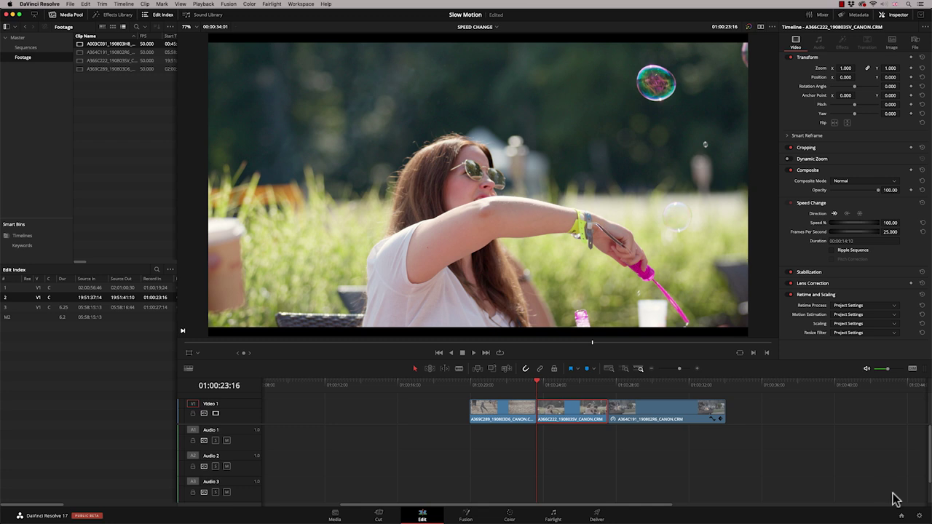
left_click(920, 516)
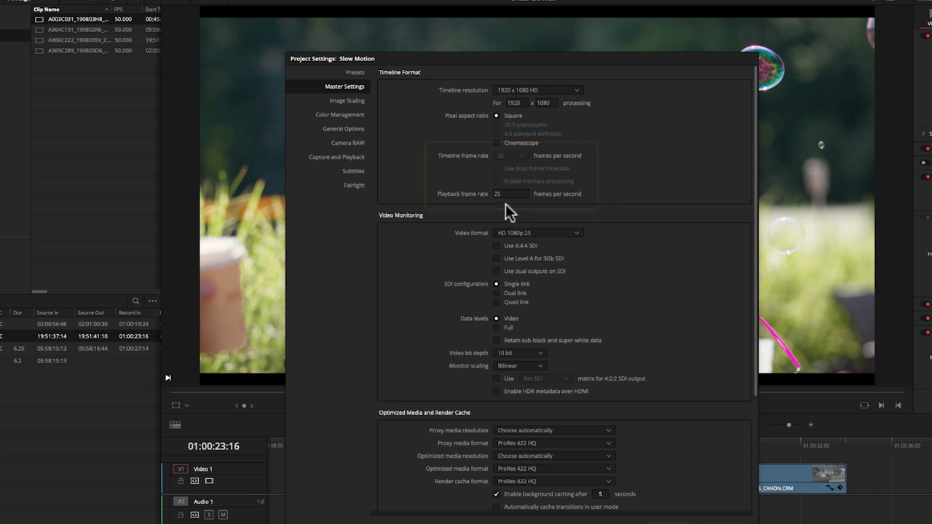
left_click(684, 521)
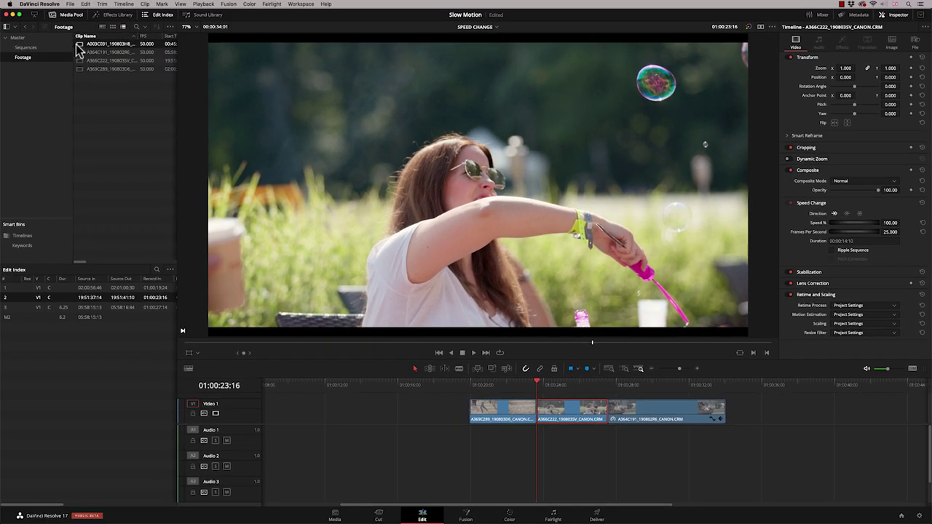
left_click(39, 19)
double_click(81, 45)
key("space")
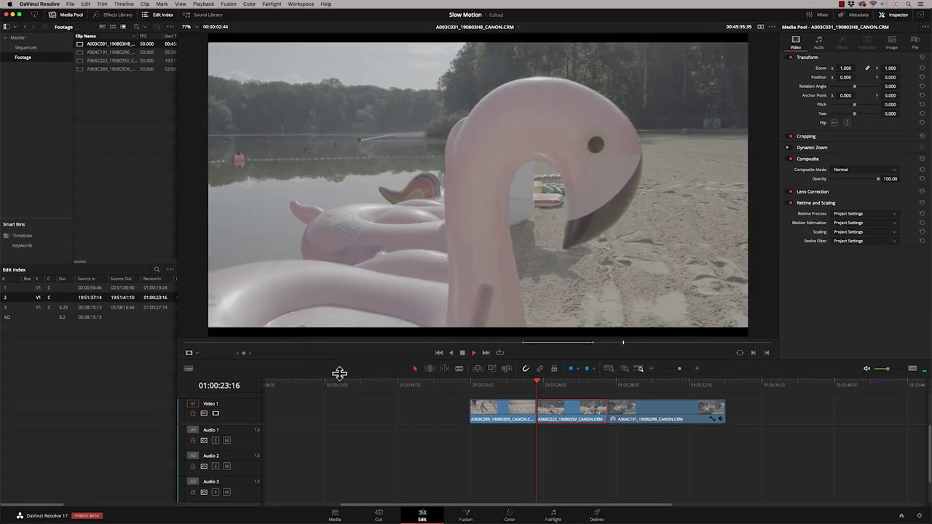
left_click(515, 342)
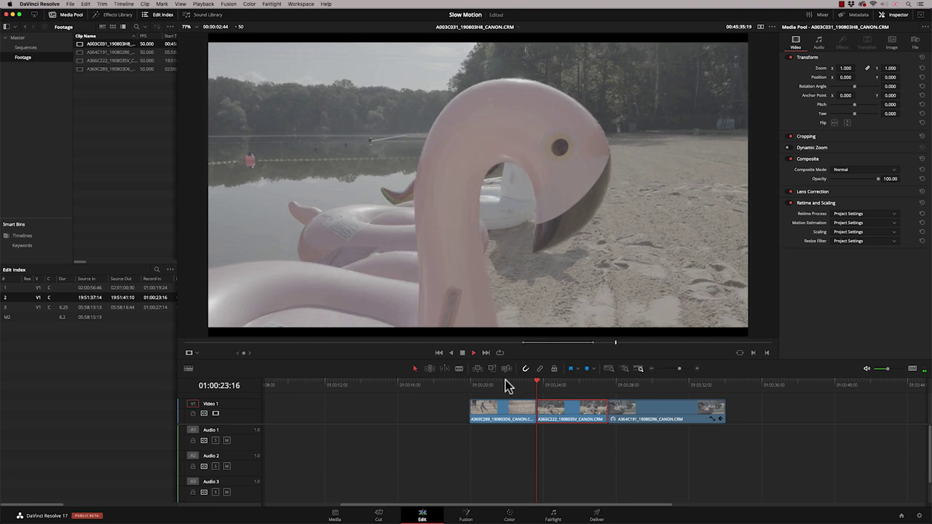
key("space")
left_click_drag(80, 49, 323, 410)
left_click(314, 385)
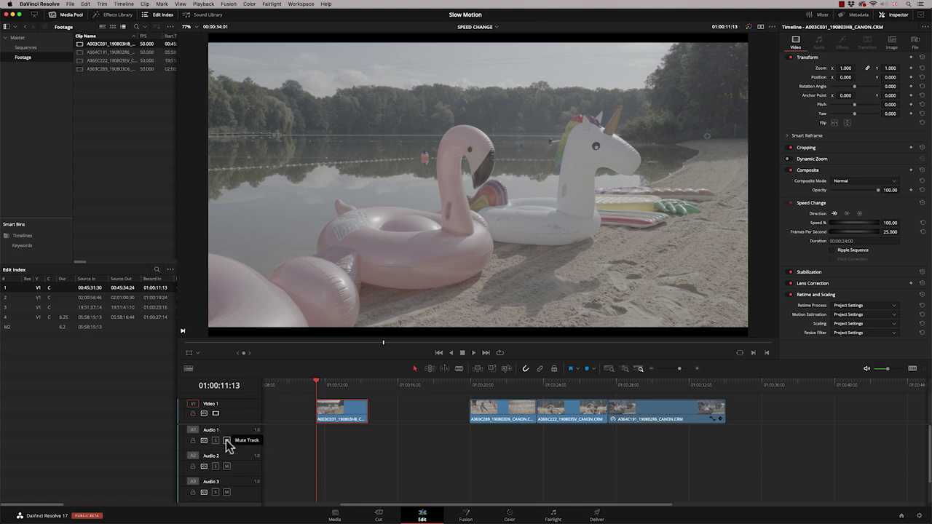
key("space")
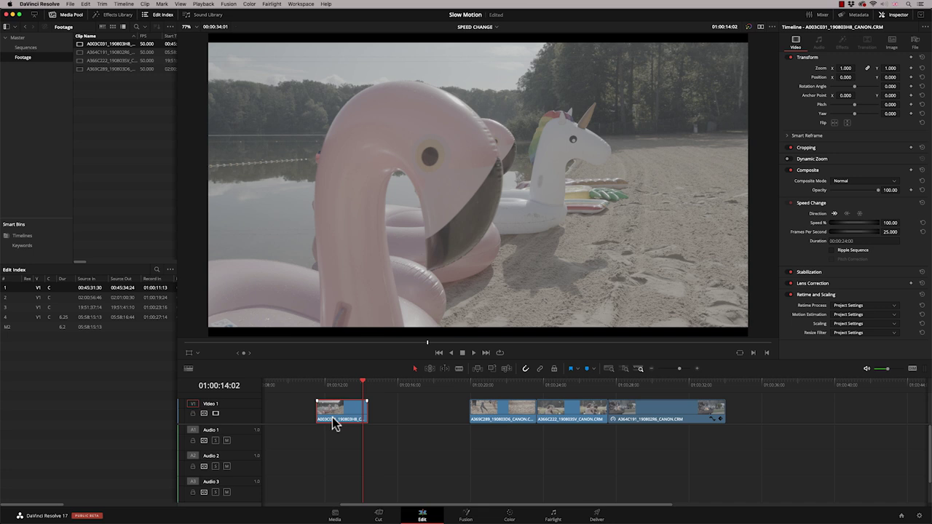
key("Delete")
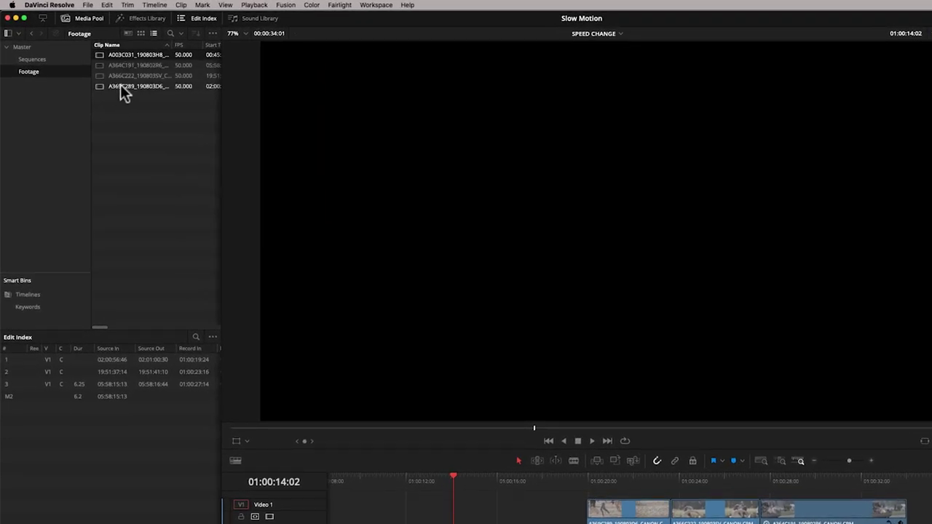
Review the Clip Attributes of the selected Media Pool clips without changing anything
left_click_drag(120, 85, 104, 58)
right_click(104, 56)
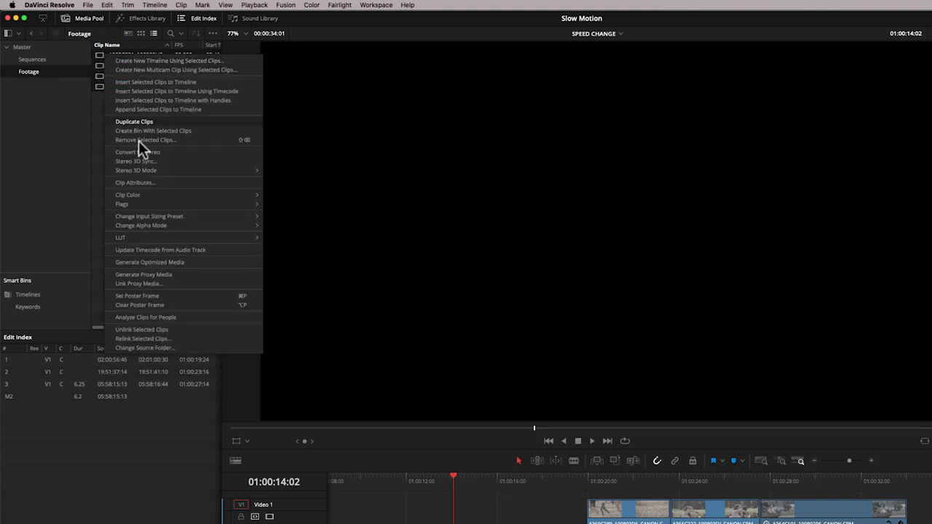
left_click(139, 183)
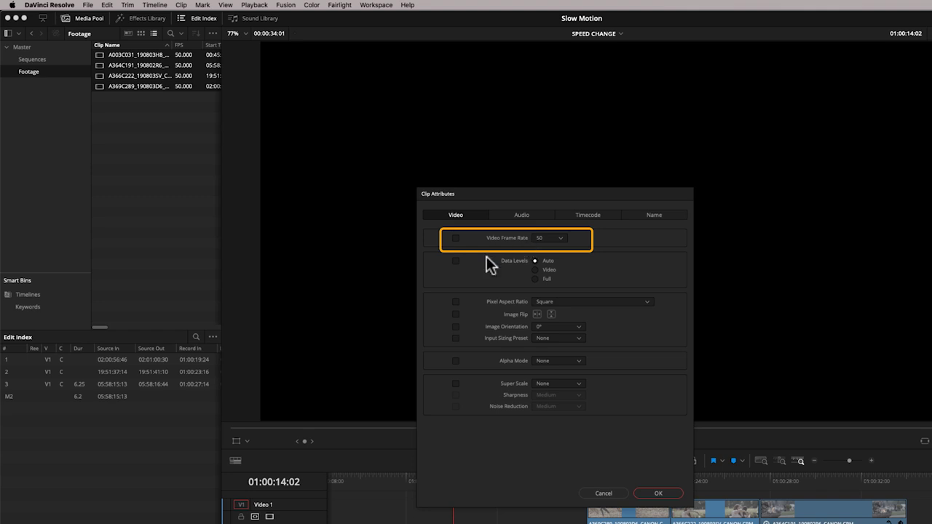
left_click(604, 494)
left_click(179, 138)
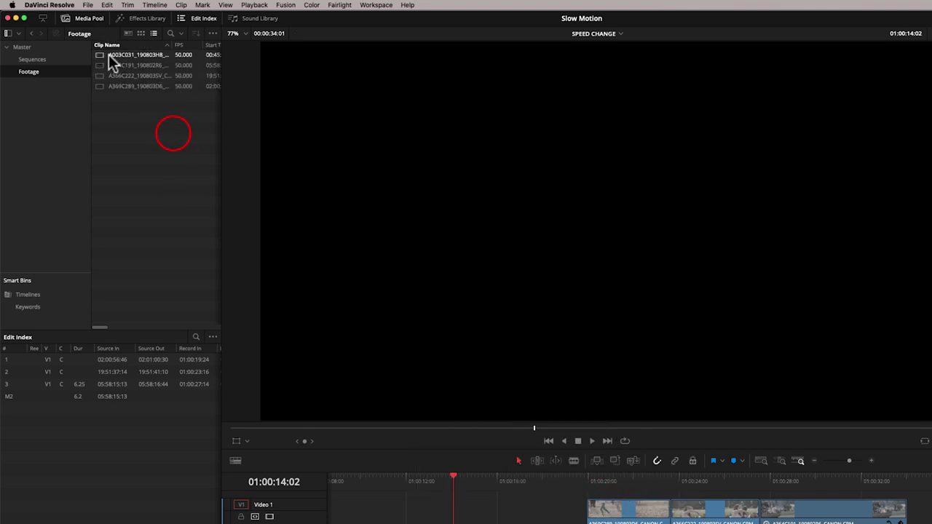
Set clip A003C031's video frame rate to 25 fps in Clip Attributes
left_click(103, 58)
right_click(101, 54)
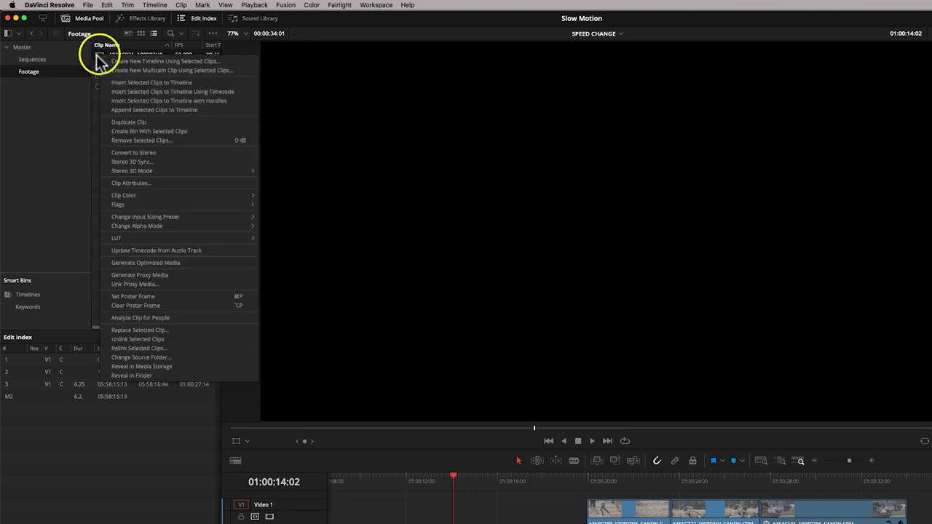
left_click(169, 183)
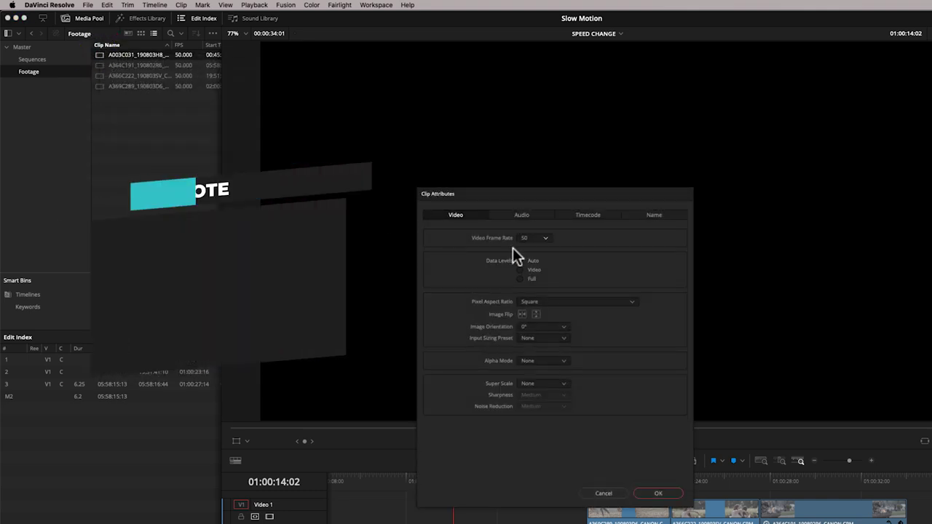
left_click(544, 239)
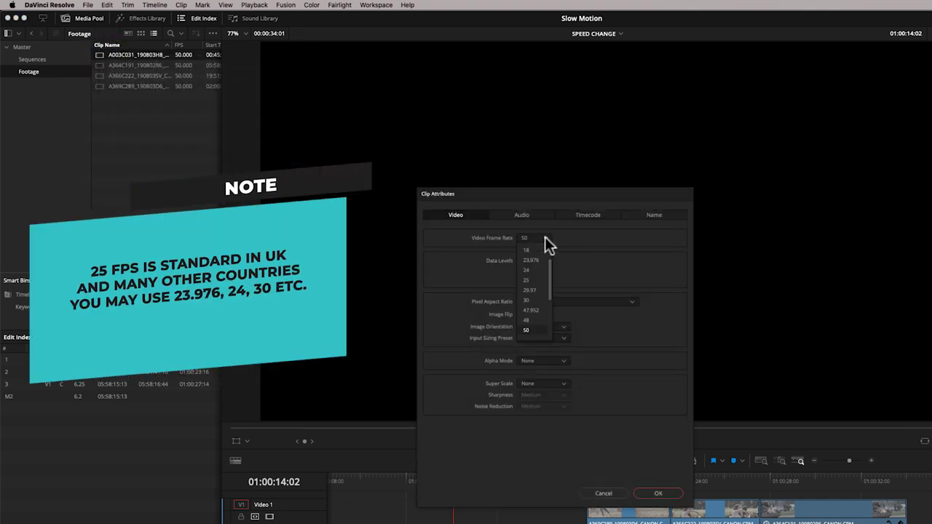
left_click(538, 281)
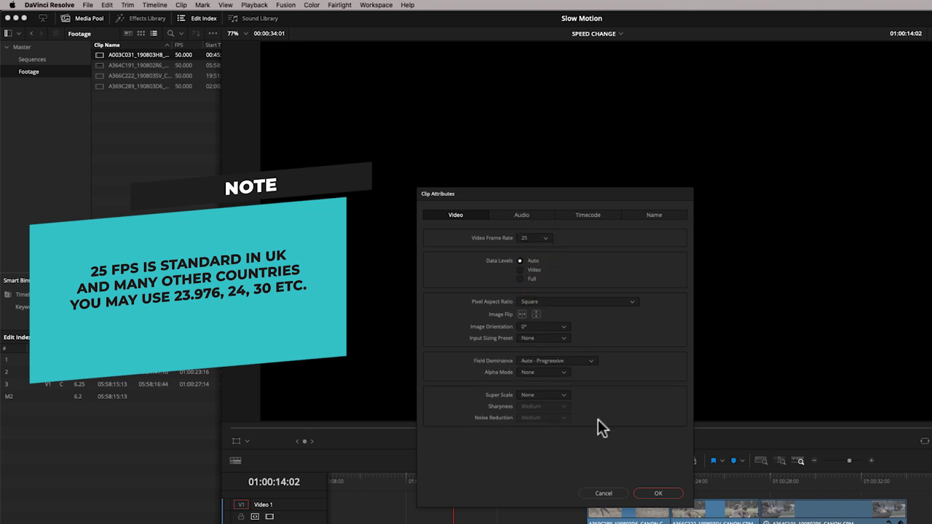
left_click(659, 493)
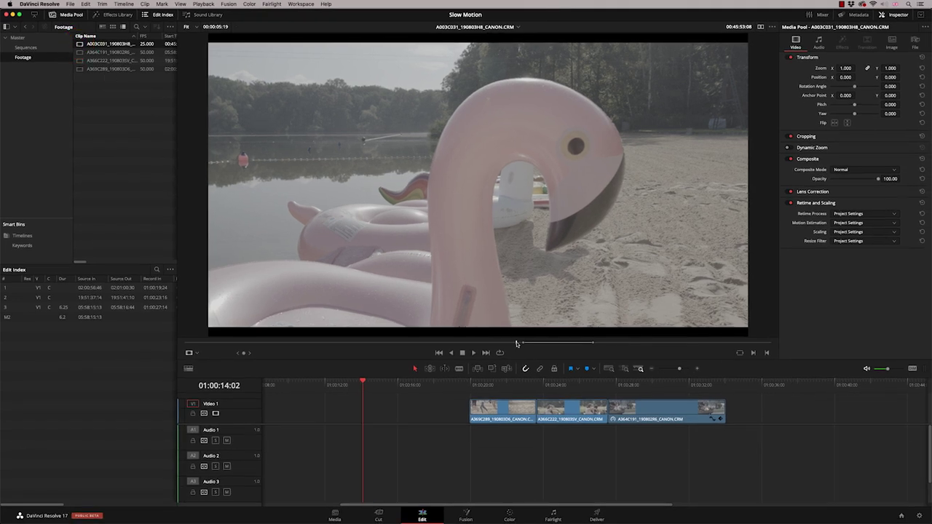
Preview the 25 fps flamingo clip in the source viewer
left_click(516, 344)
key("space")
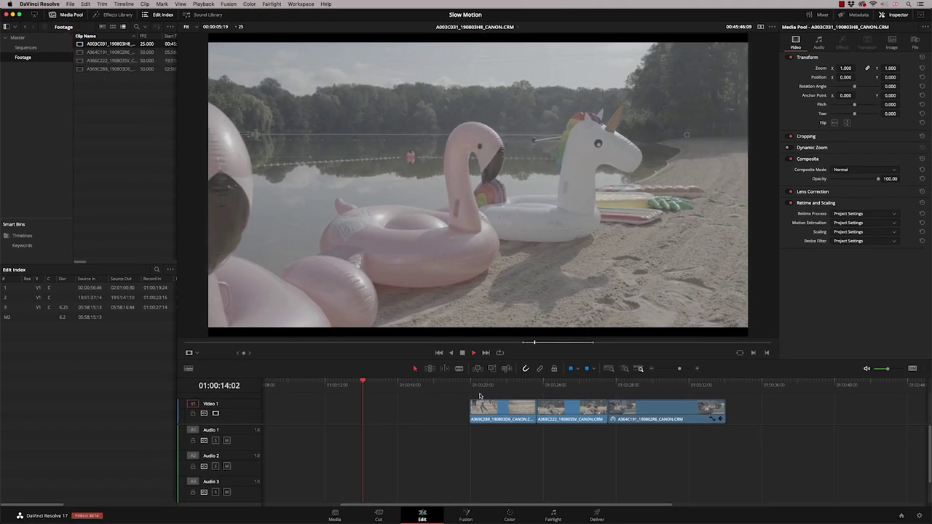
key("space")
left_click(526, 342)
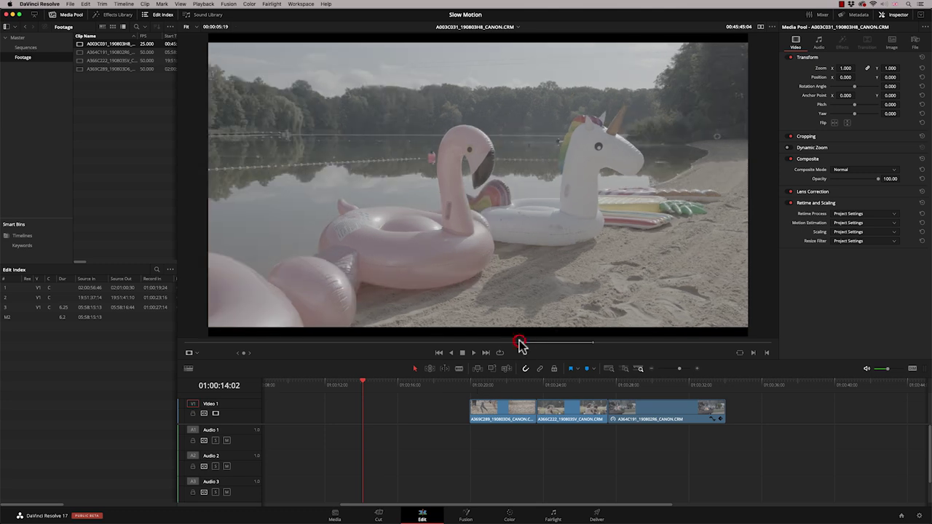
Place the flamingo clip at the start of Video 1 and play the timeline through
left_click_drag(91, 44, 299, 415)
left_click(292, 385)
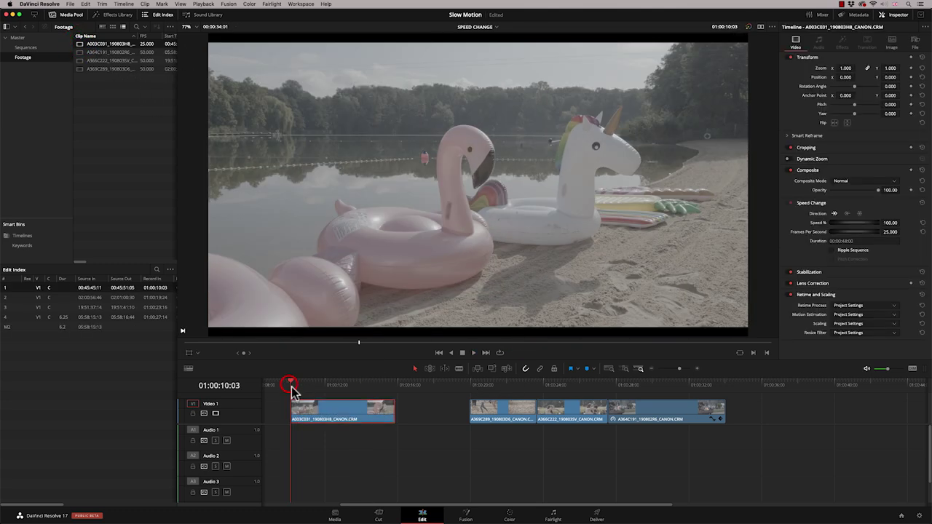
key("space")
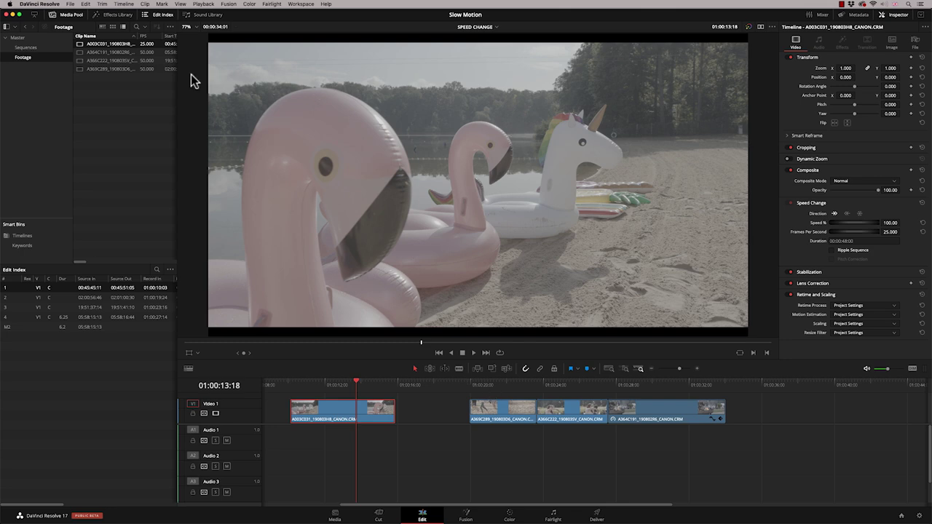
left_click(470, 383)
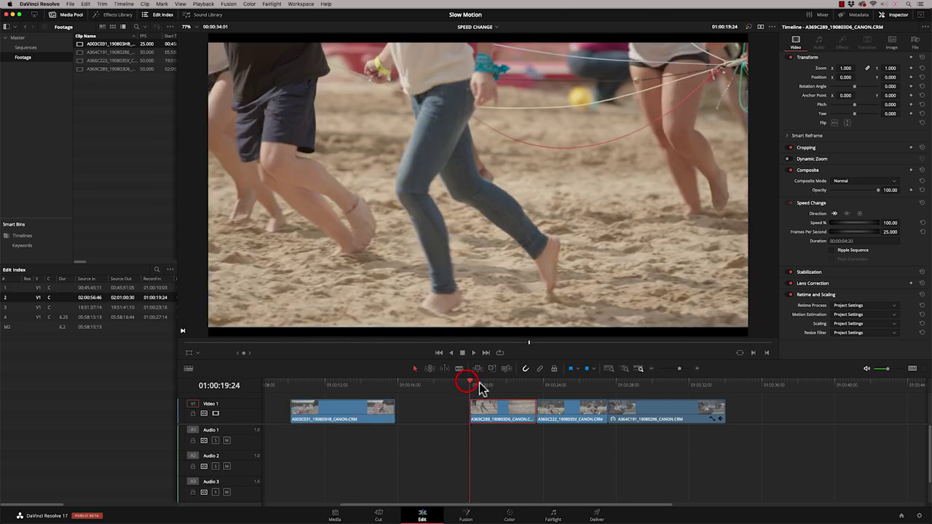
key("space")
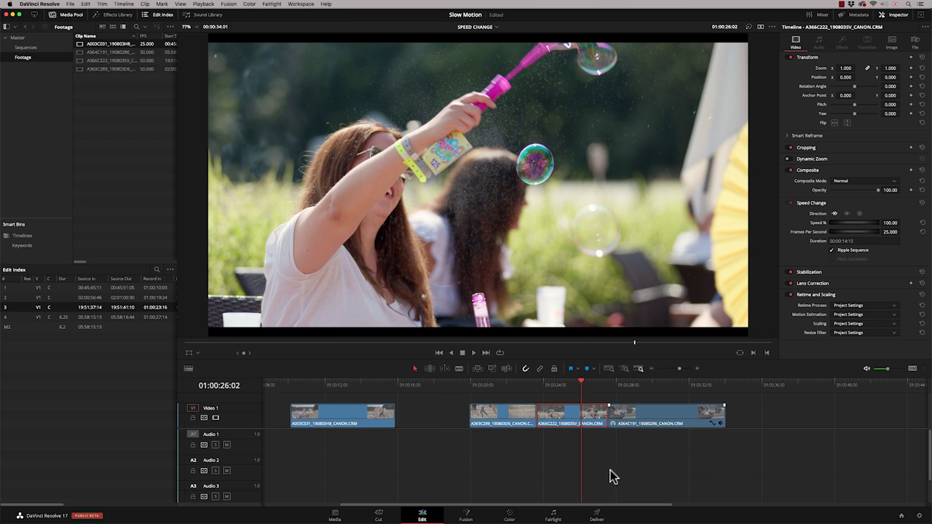
Change clip A366C222's speed to 50% via Change Clip Speed and play it back
right_click(558, 414)
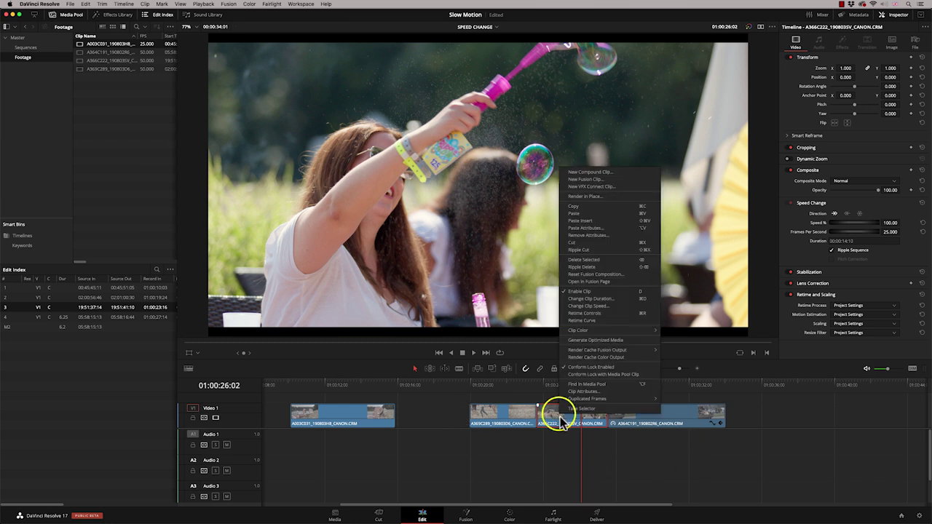
left_click(600, 306)
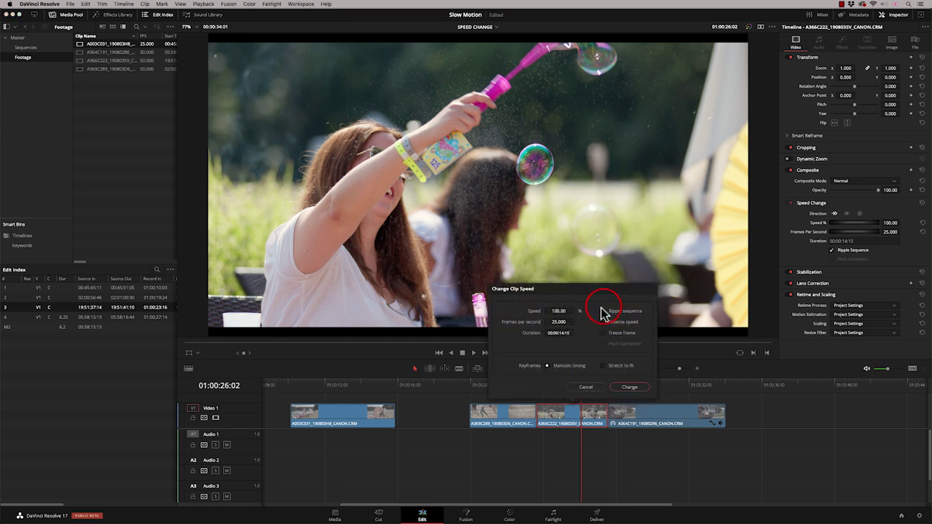
left_click_drag(561, 310, 556, 311)
type("50")
left_click(630, 388)
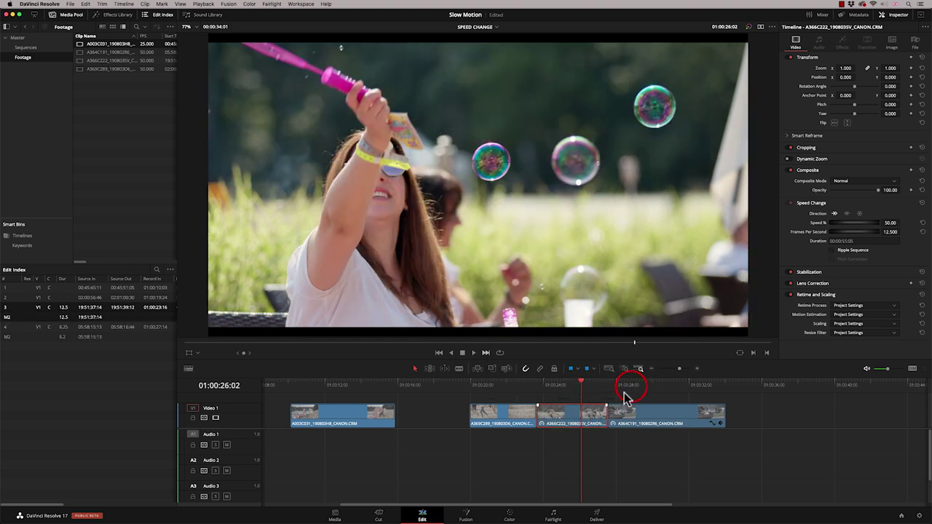
left_click(556, 384)
key("space")
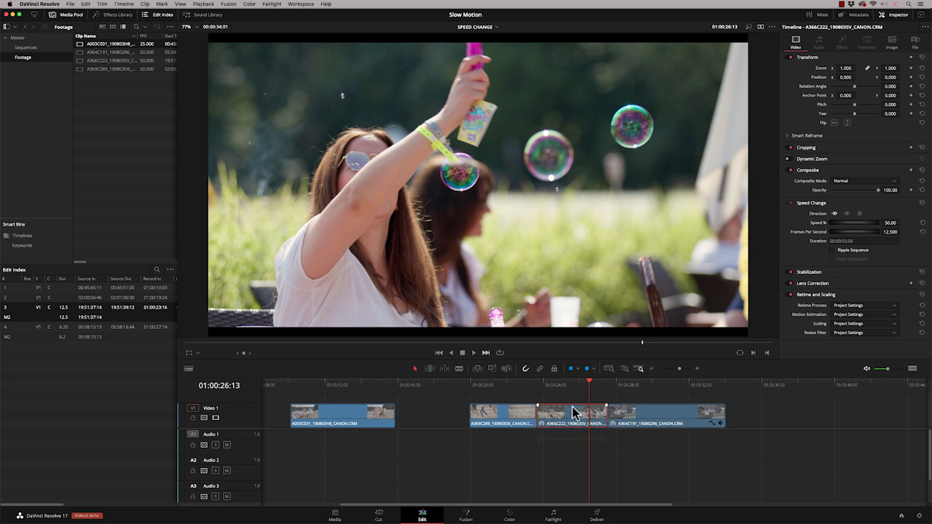
Play the bubble clip, then undo its speed change back to normal
left_click(549, 384)
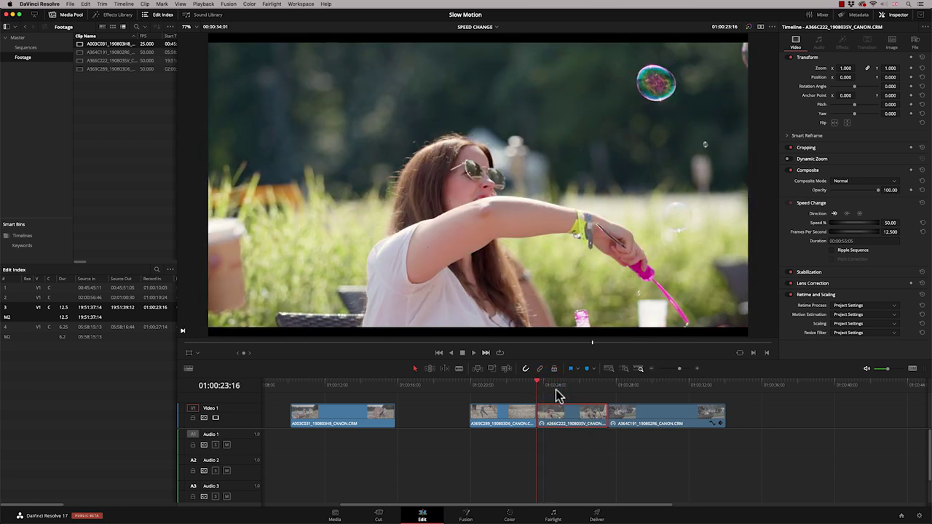
key("space")
key("space")
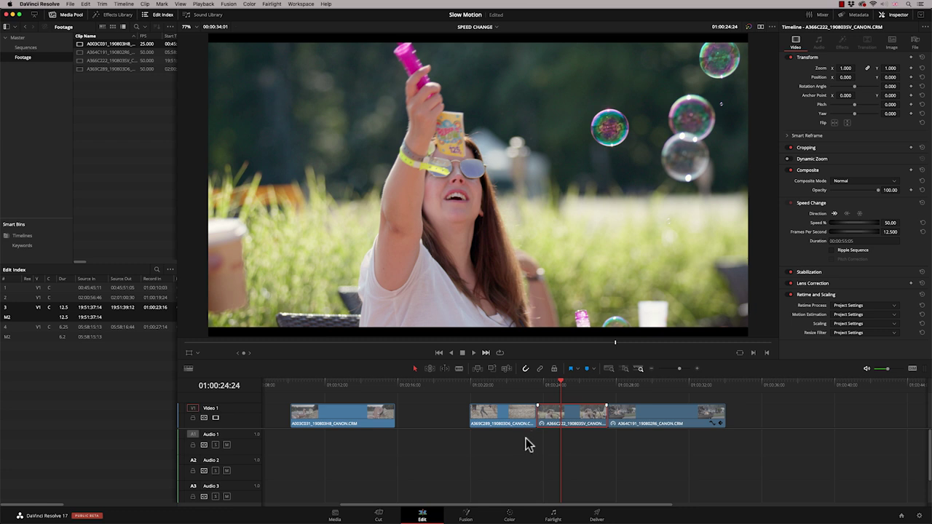
key("super+z")
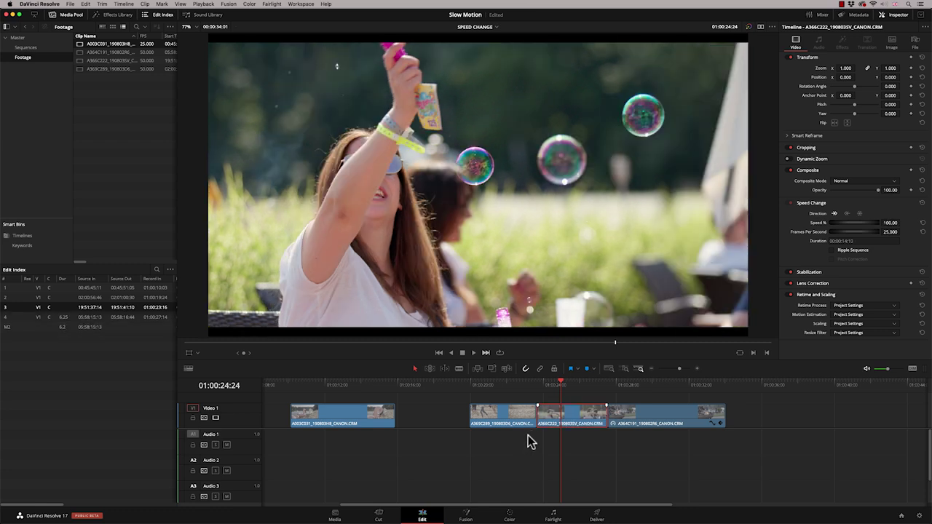
Reapply 50% speed to A366C222 with ripple, pushing A364C191 later, and play it back
right_click(572, 424)
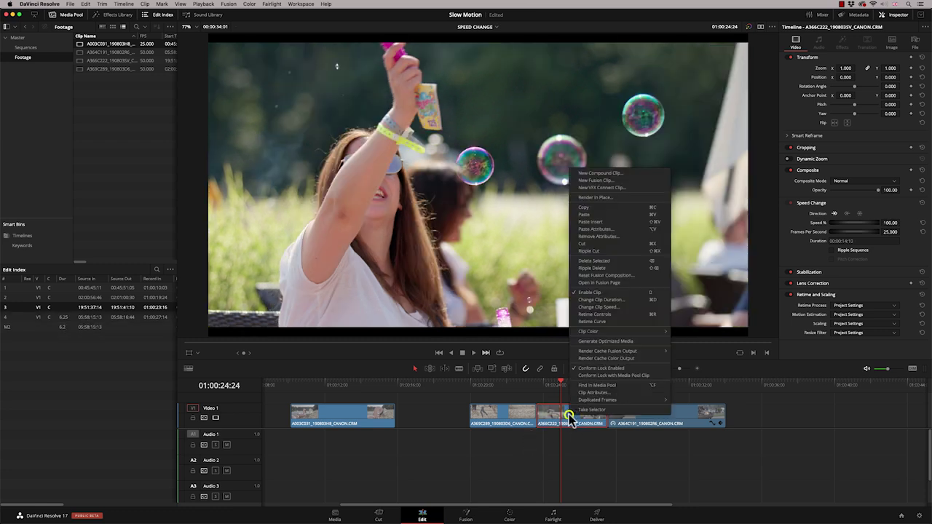
left_click(623, 307)
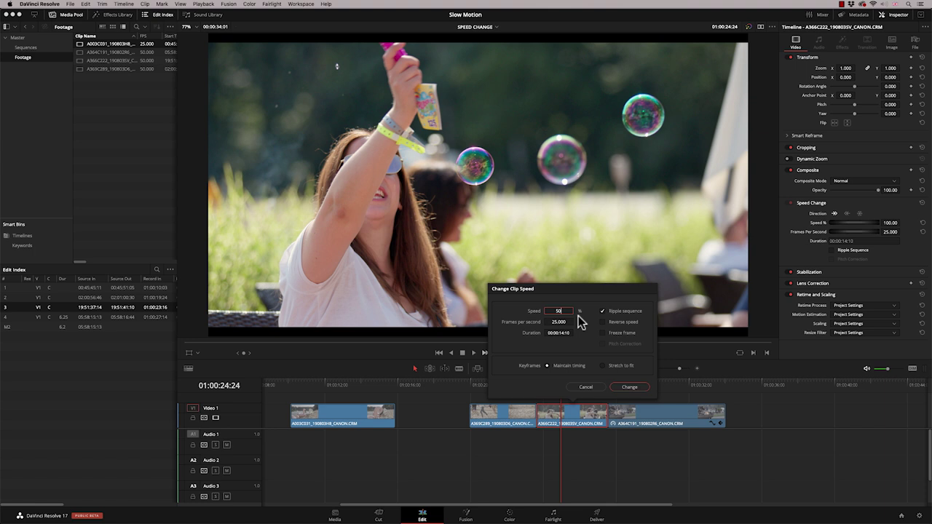
left_click(631, 388)
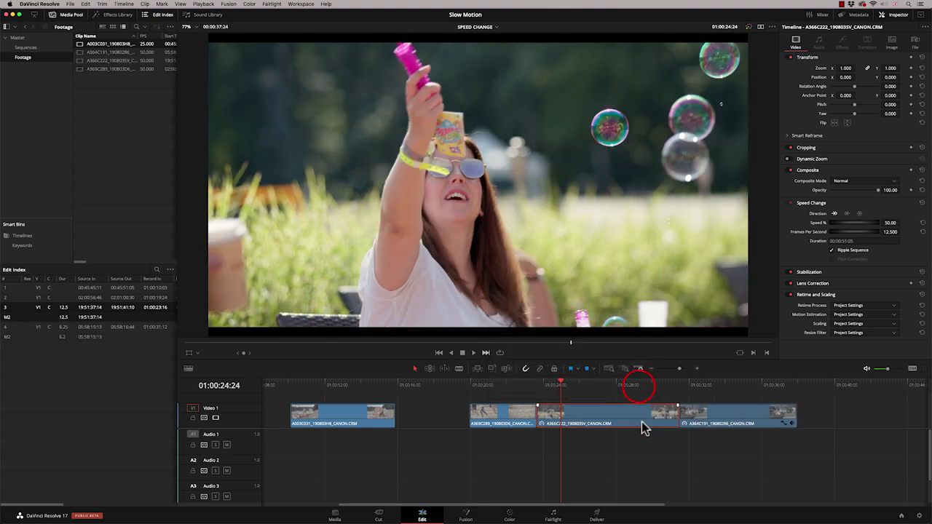
left_click(559, 385)
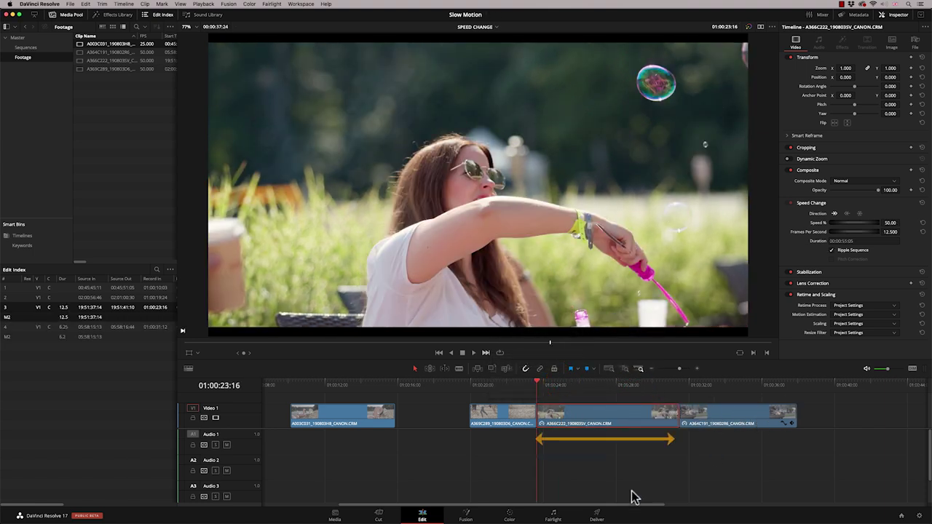
key("space")
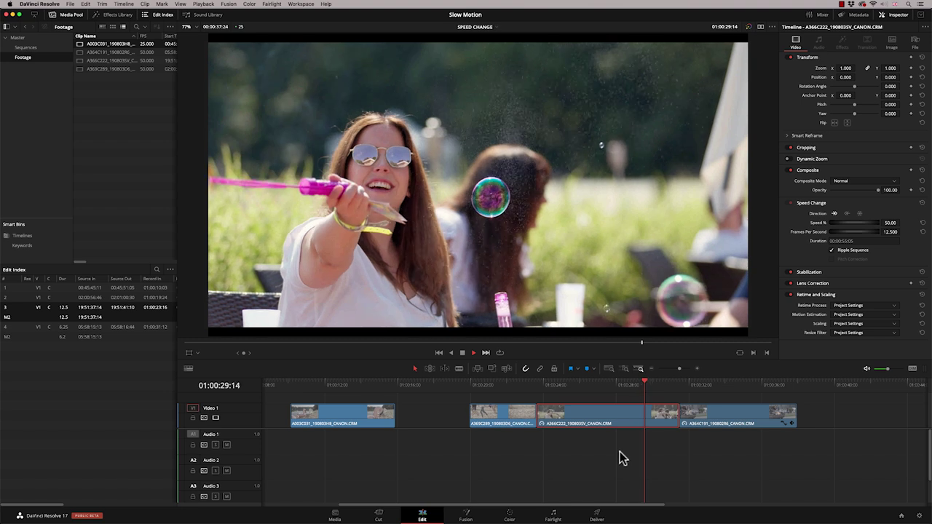
key("space")
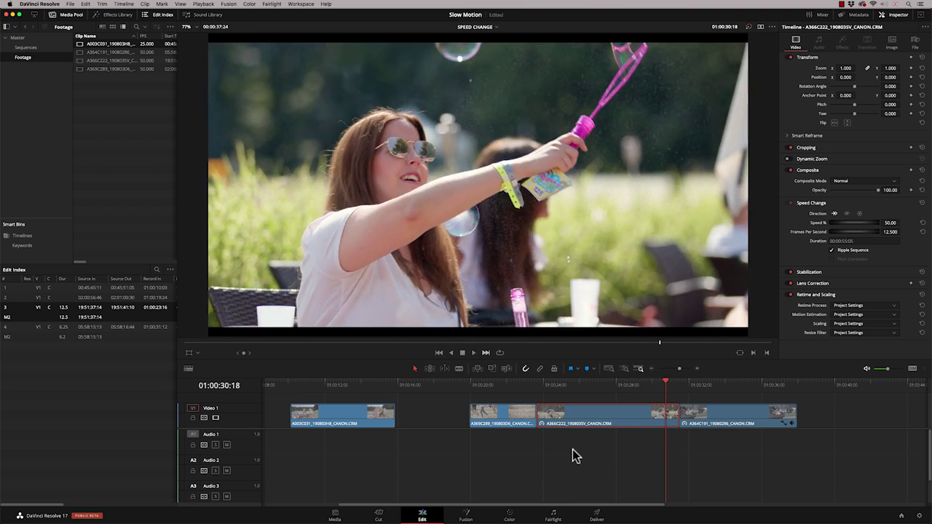
Undo the speed change, enable Retime Controls on A366C222, set 50% from the speed menu, and play it
key("super+z")
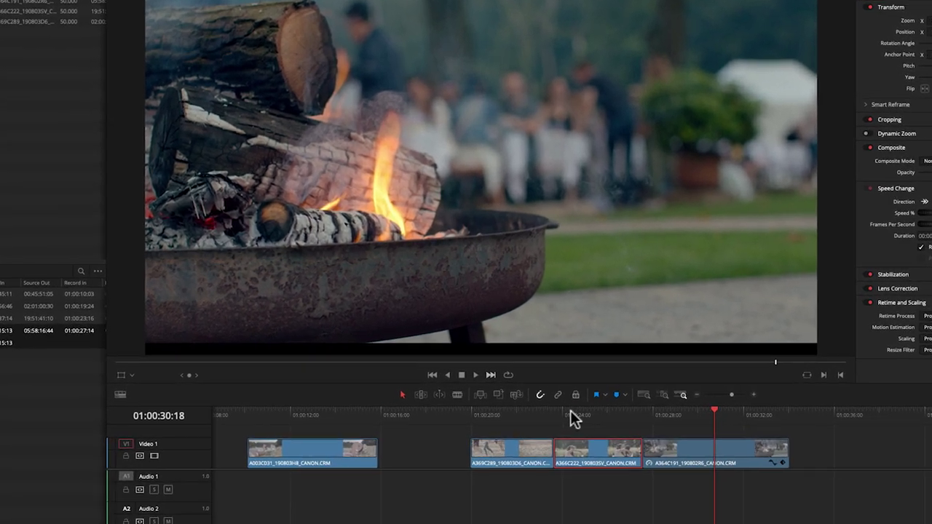
left_click_drag(551, 384, 575, 382)
left_click_drag(602, 413, 585, 412)
right_click(639, 453)
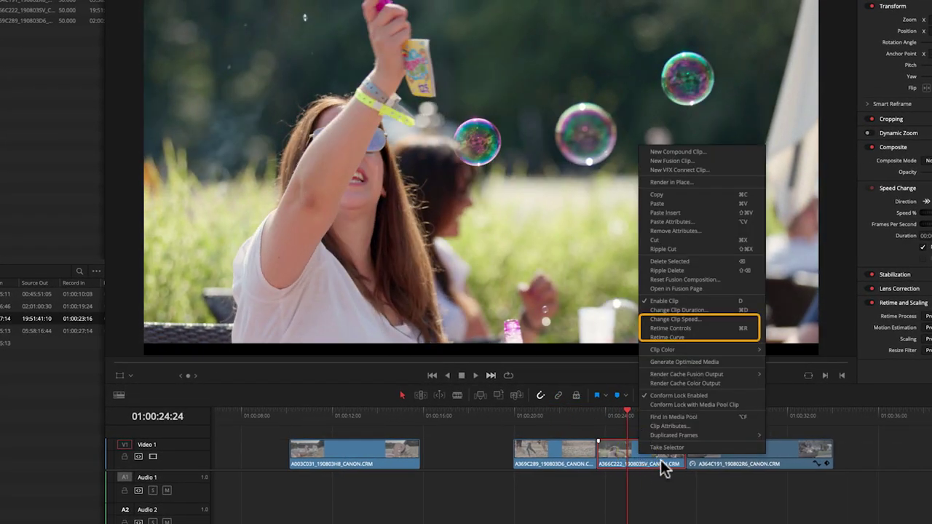
left_click(677, 328)
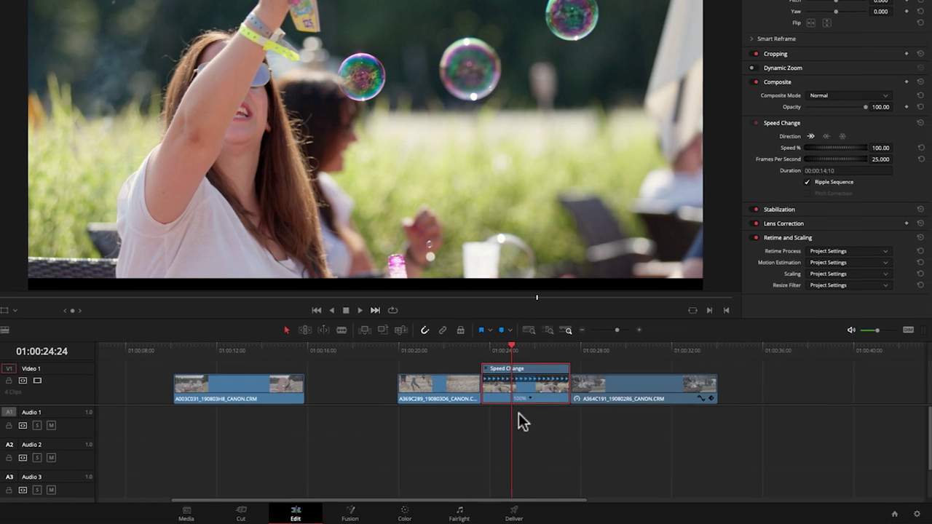
left_click(527, 400)
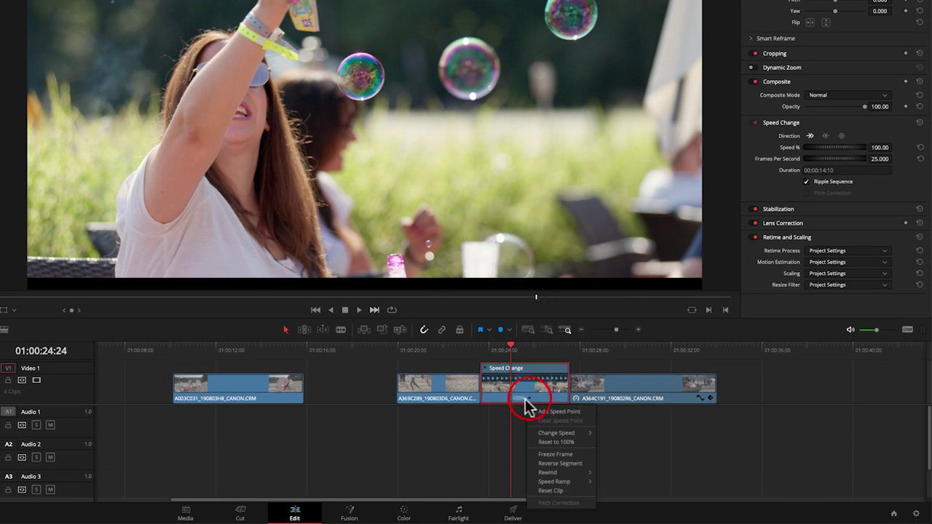
mouse_move(554, 430)
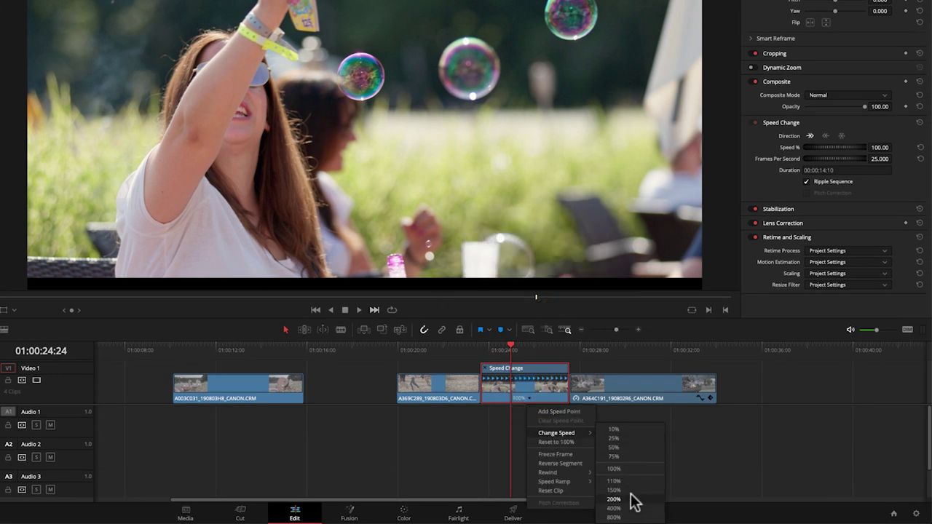
left_click(619, 448)
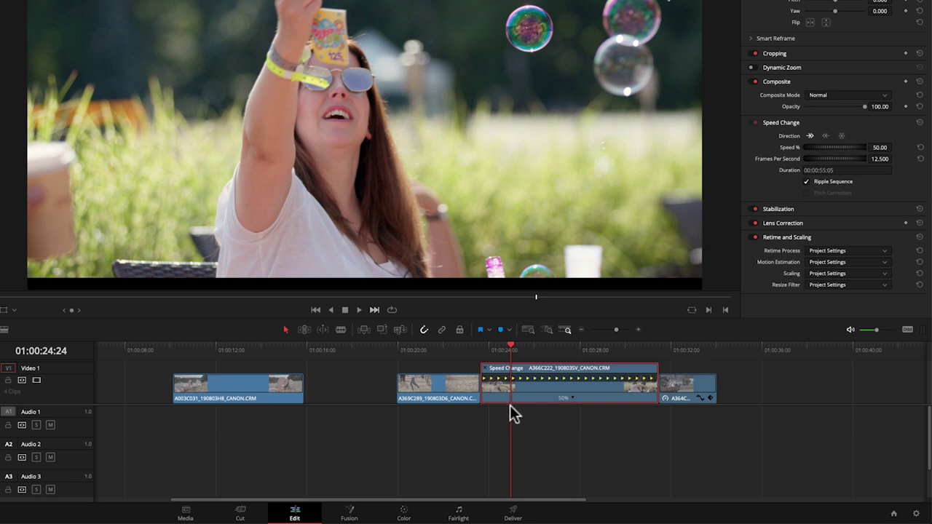
key("space")
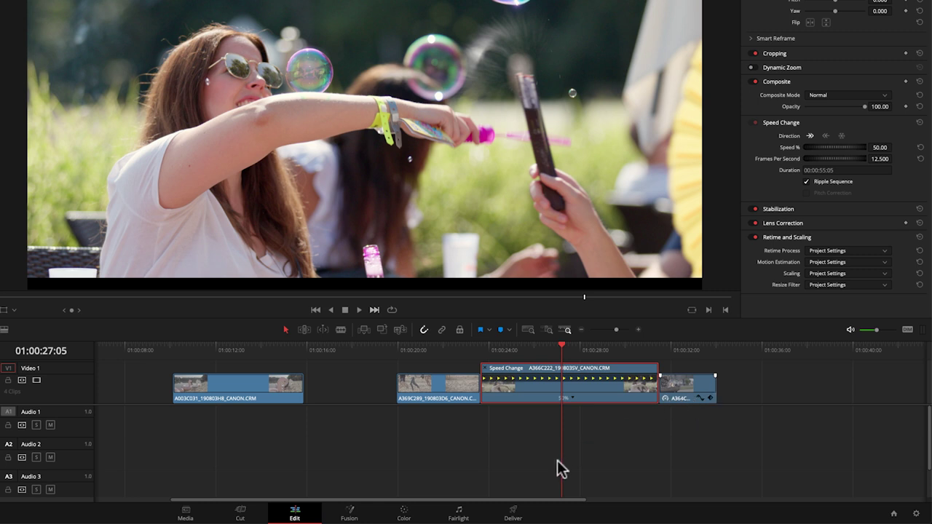
Undo back to 100%, switch to trim mode, and set A366C222 to 50% again, then play it
key("ctrl+z")
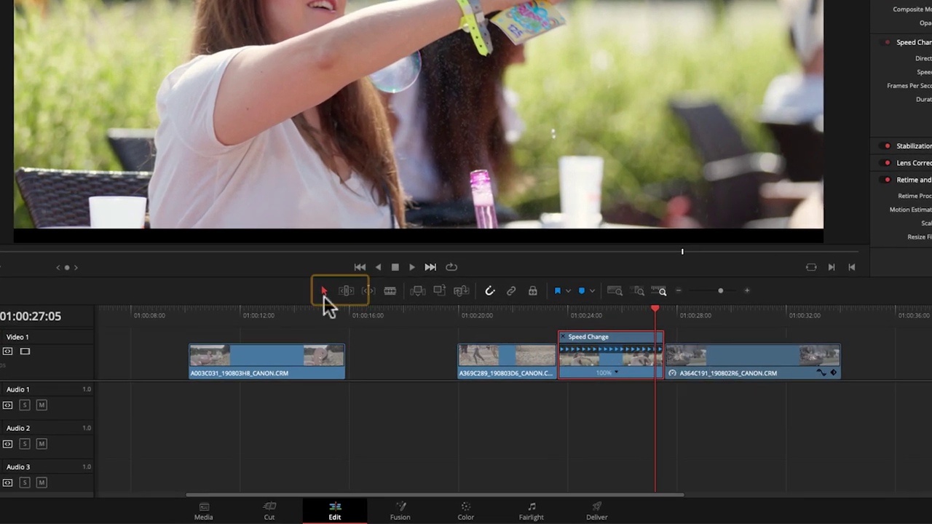
left_click(346, 291)
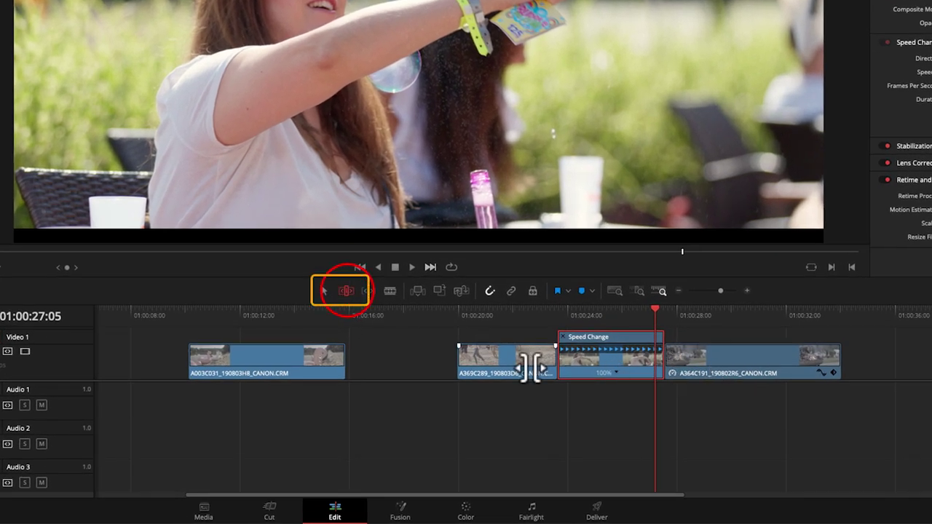
left_click(616, 372)
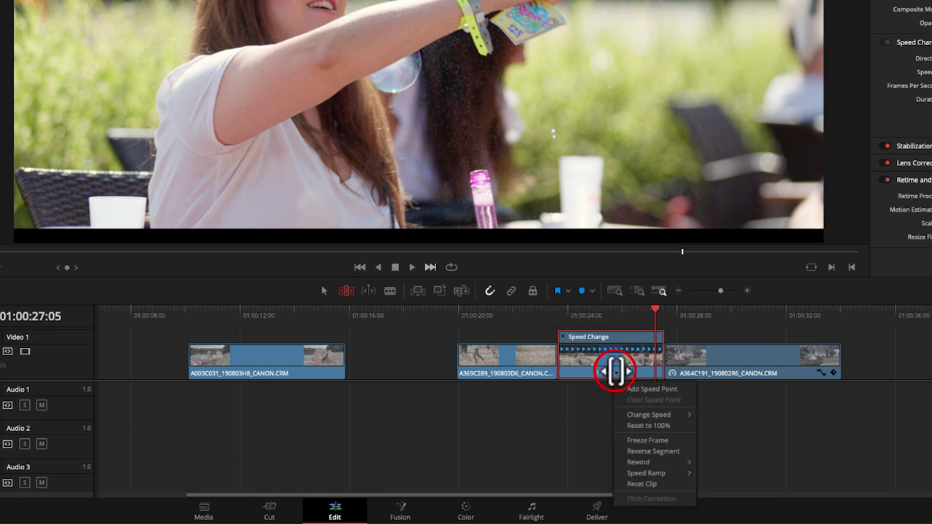
mouse_move(649, 415)
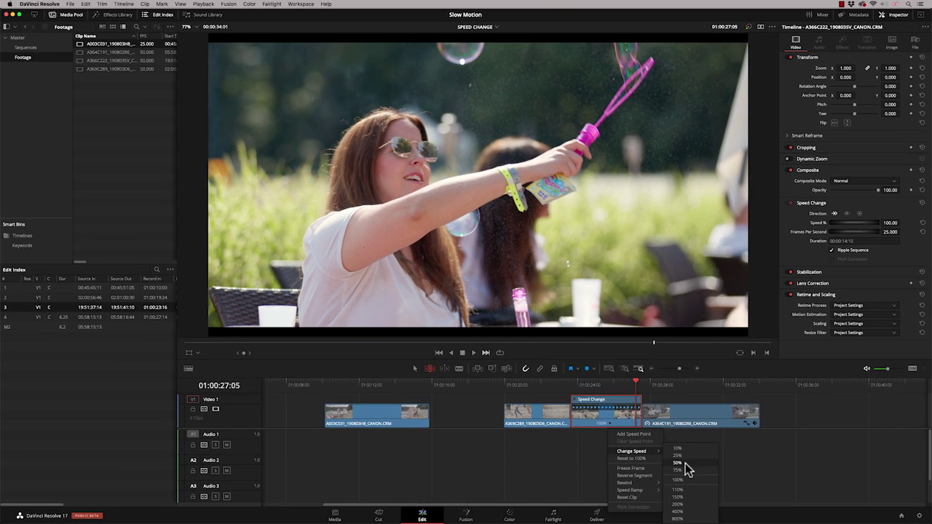
left_click(678, 463)
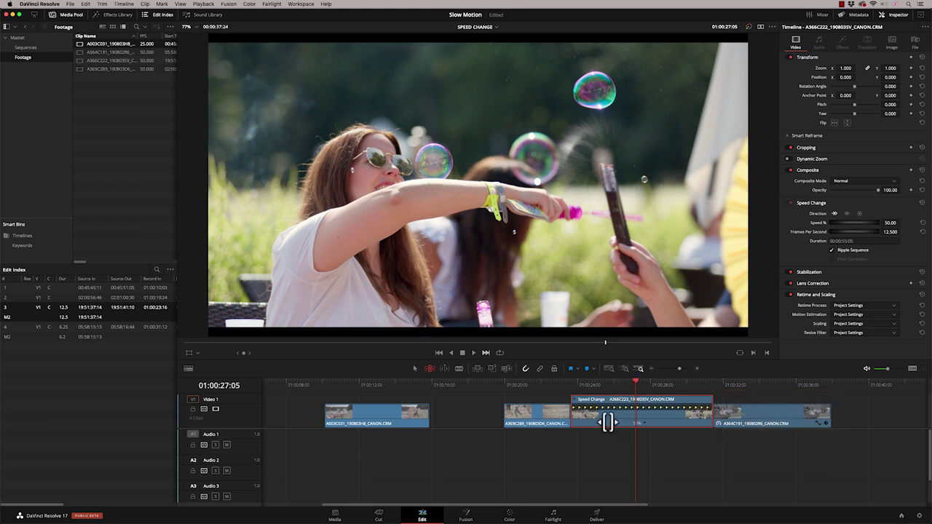
left_click_drag(638, 384, 613, 392)
key("space")
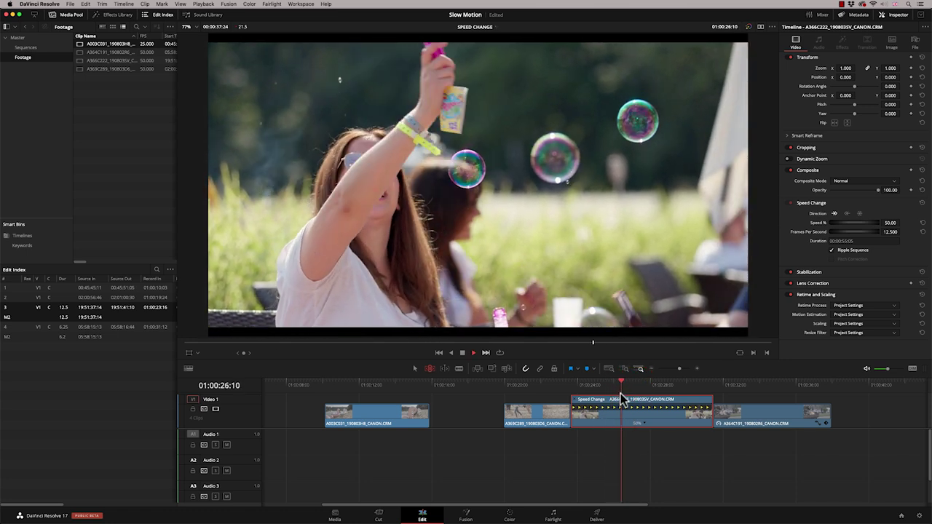
key("space")
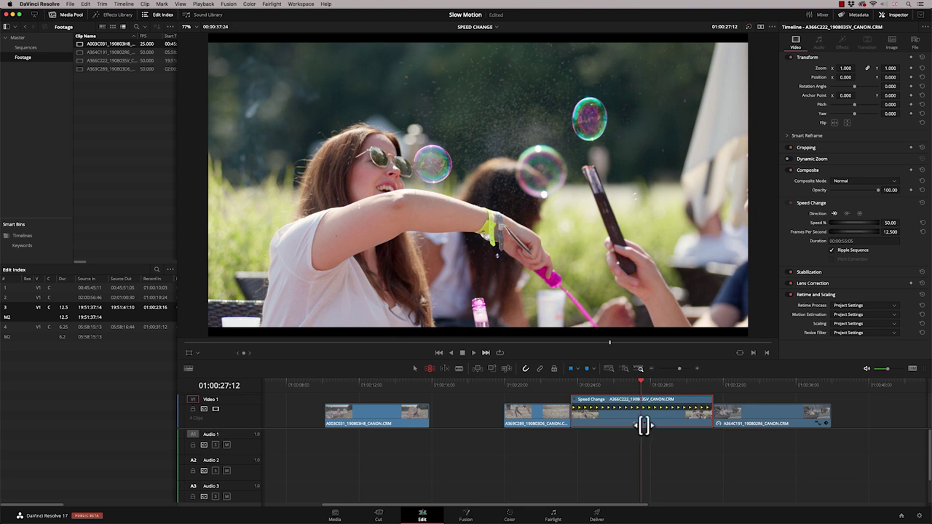
Add a speed point at the playhead on A366C222 and set the section after it to 25%
left_click_drag(641, 386, 633, 386)
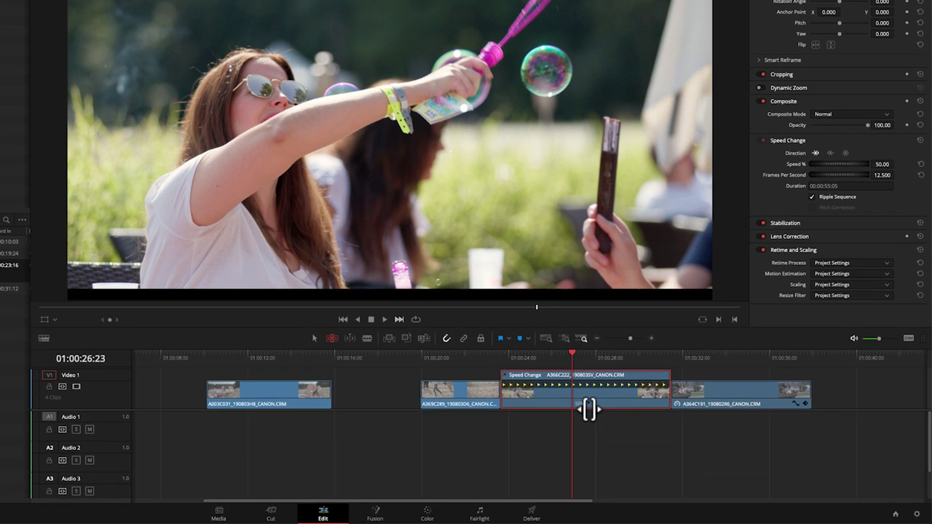
left_click(644, 423)
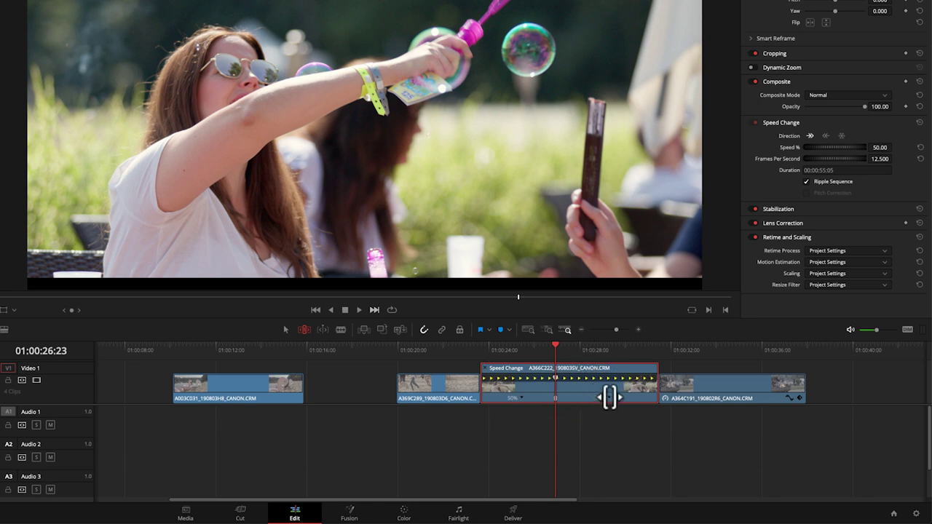
left_click(609, 398)
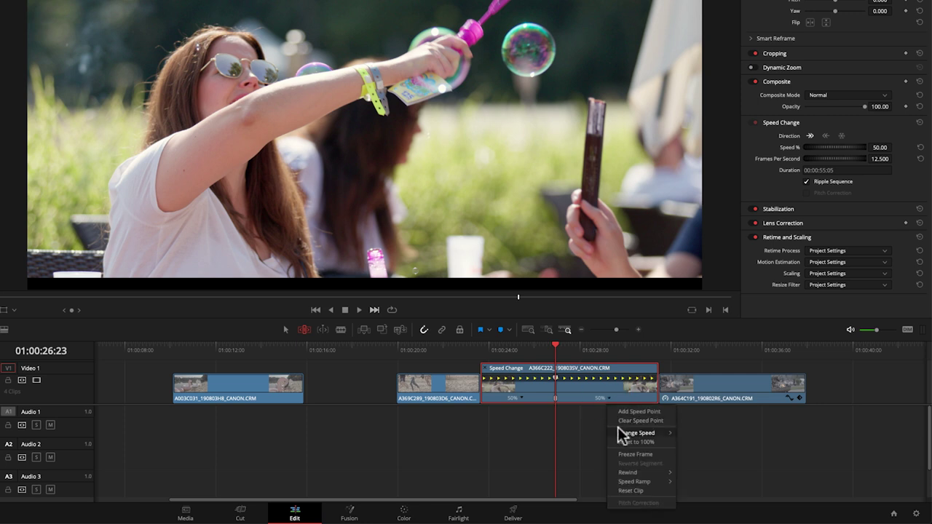
mouse_move(626, 434)
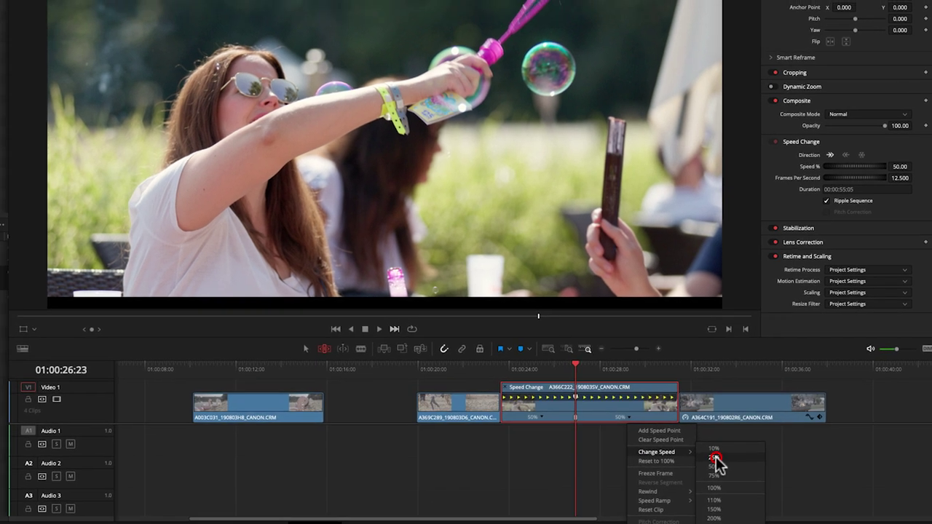
left_click(694, 439)
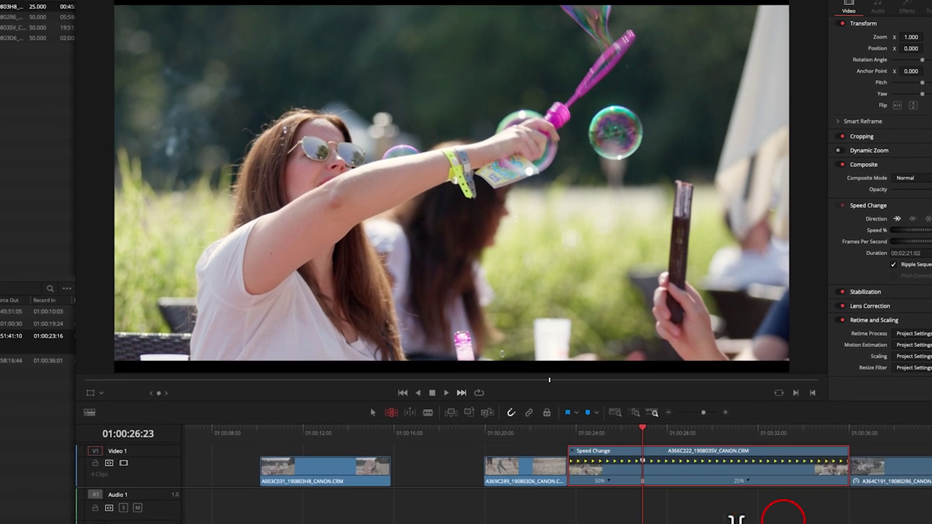
left_click_drag(644, 437, 611, 516)
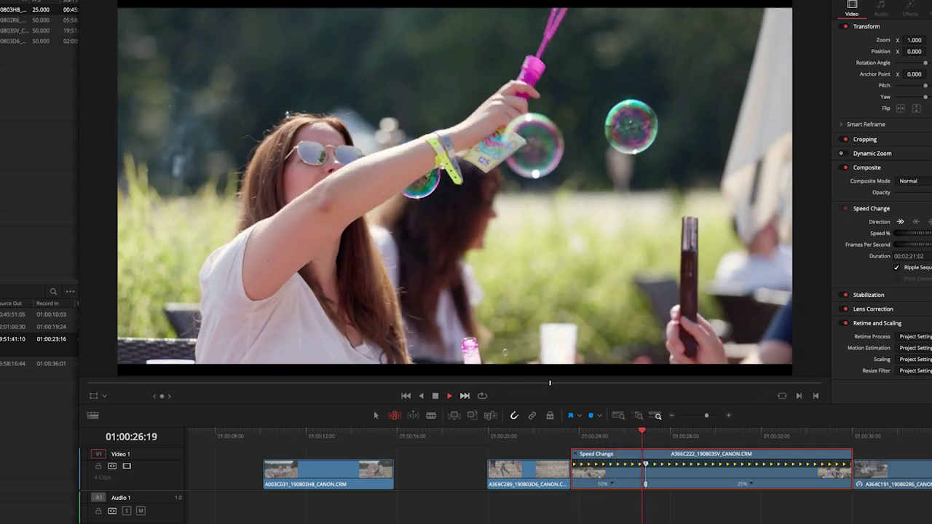
Nudge the speed point slightly earlier, undoing one attempt, so the retimed clip runs 00:02:21:02
key("space")
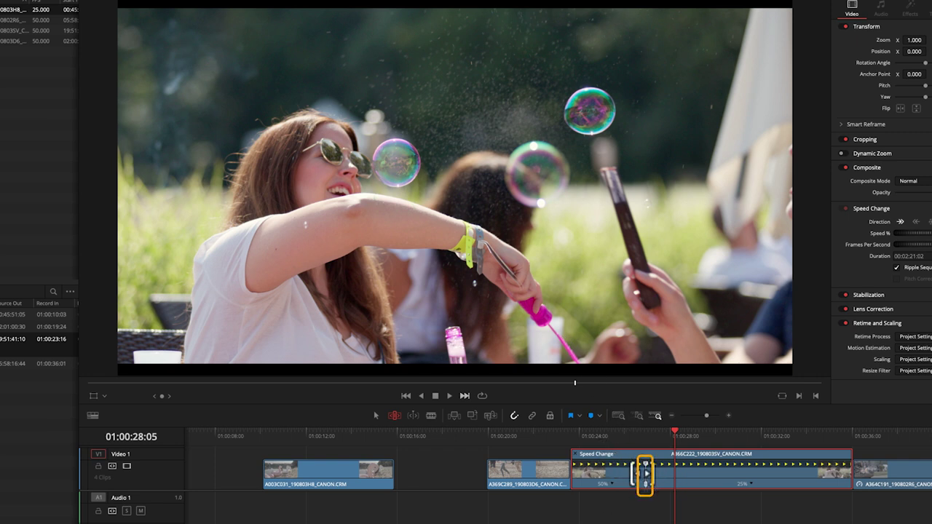
left_click_drag(646, 464, 650, 464)
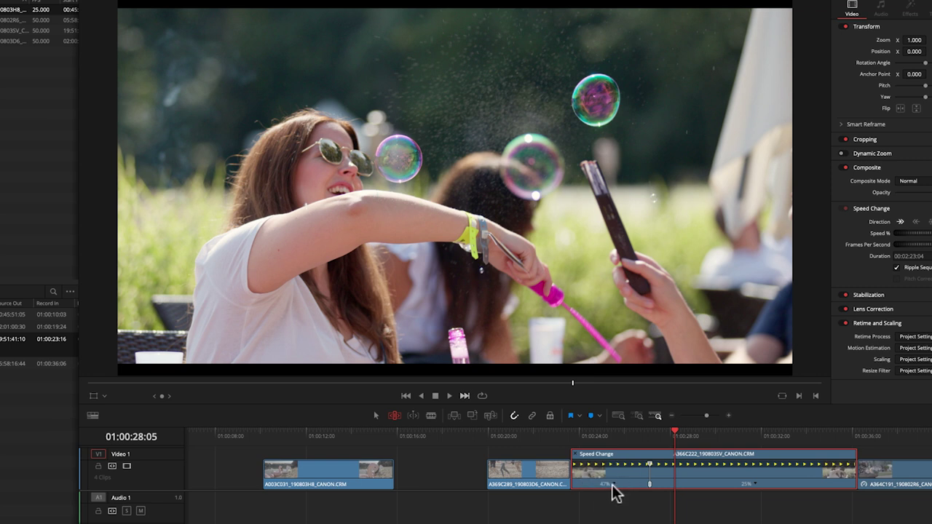
key("ctrl+z")
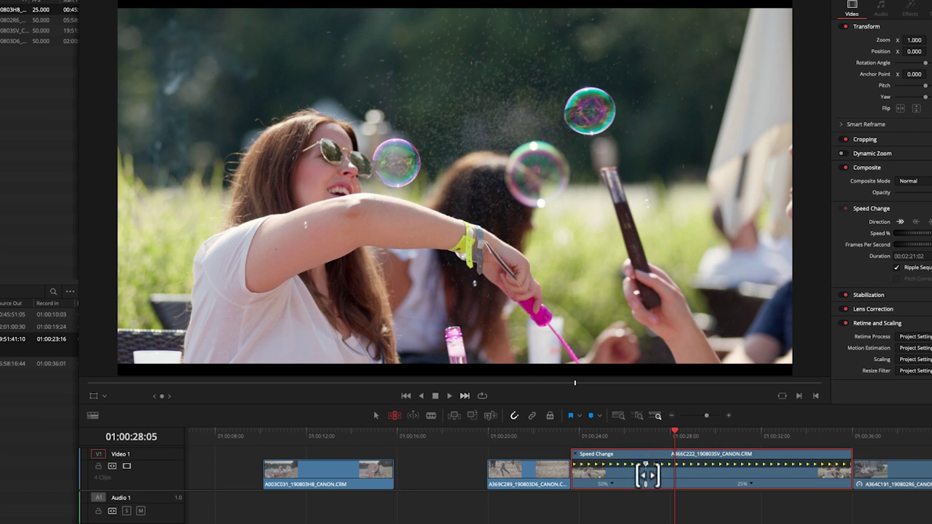
left_click_drag(646, 484, 652, 483)
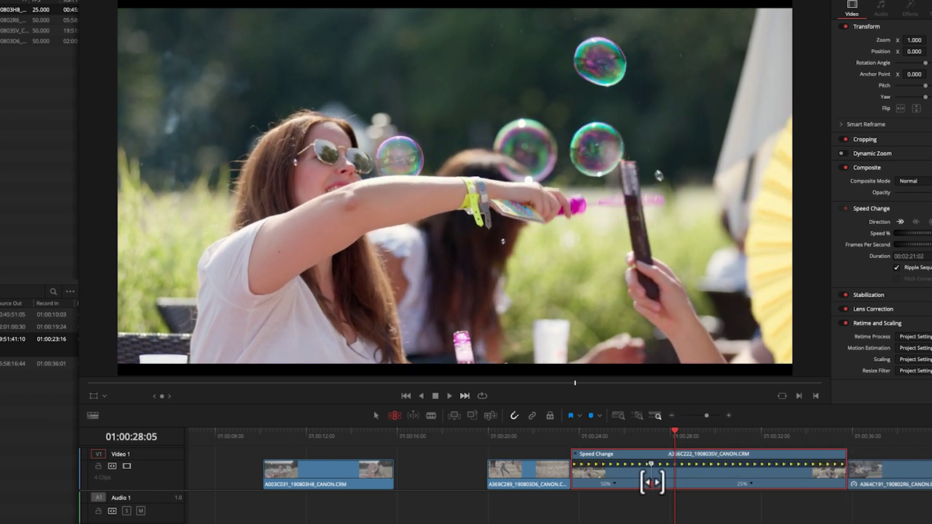
left_click_drag(671, 435, 613, 435)
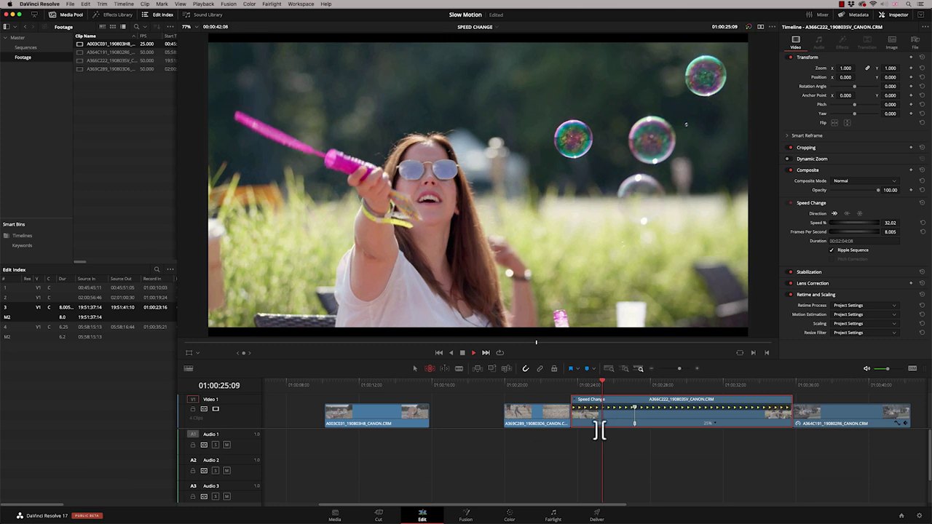
key("space")
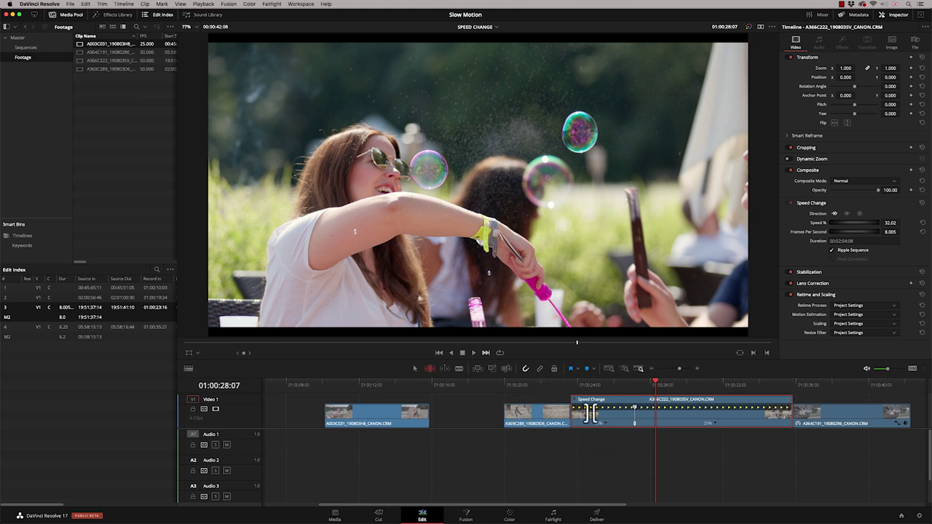
left_click(571, 384)
key("space")
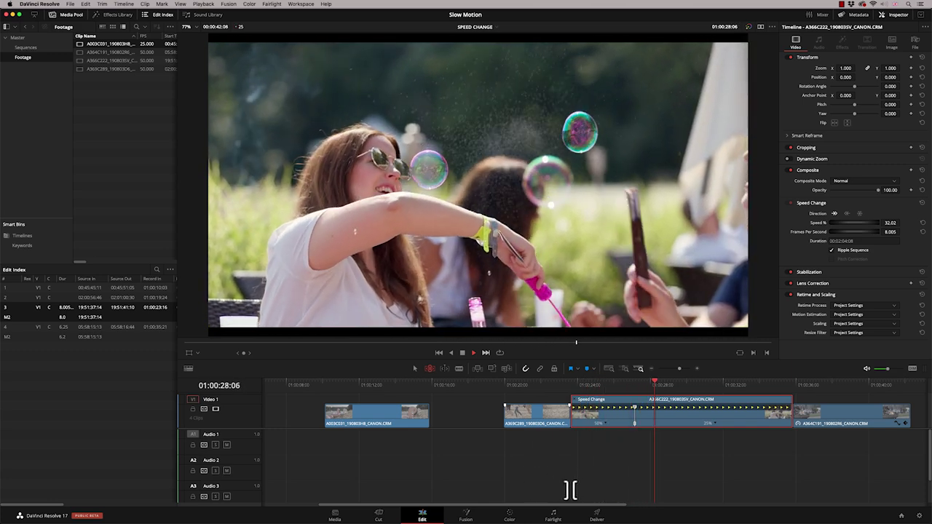
key("space")
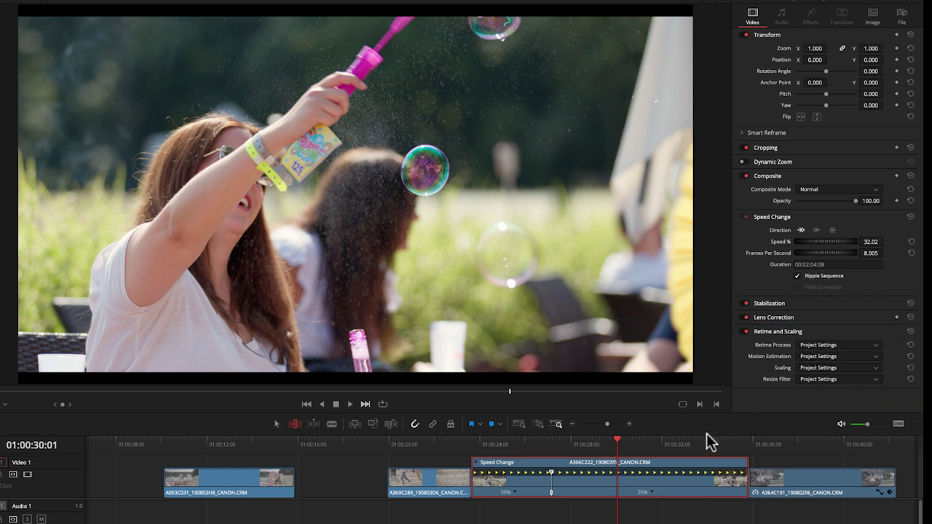
Set A366C222's Retime Process to Frame Blend and preview it from before the slowdown
left_click(825, 346)
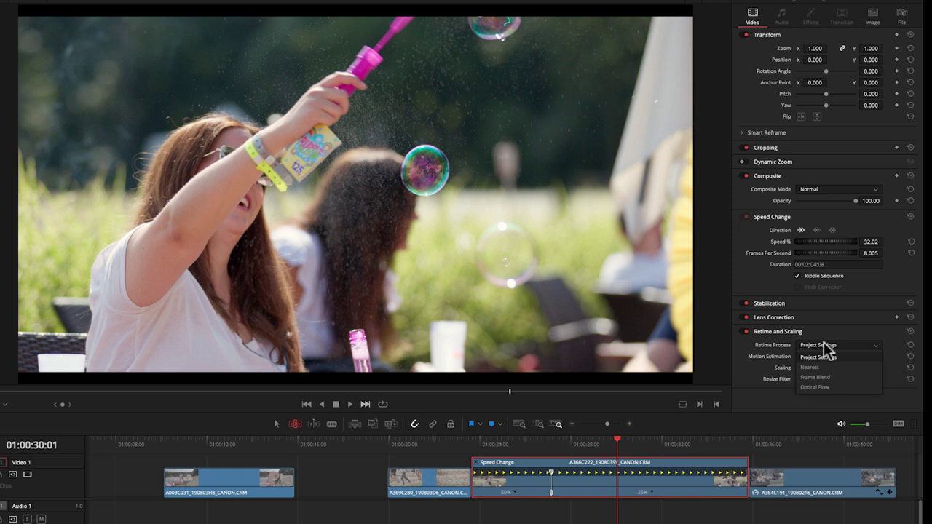
left_click(812, 378)
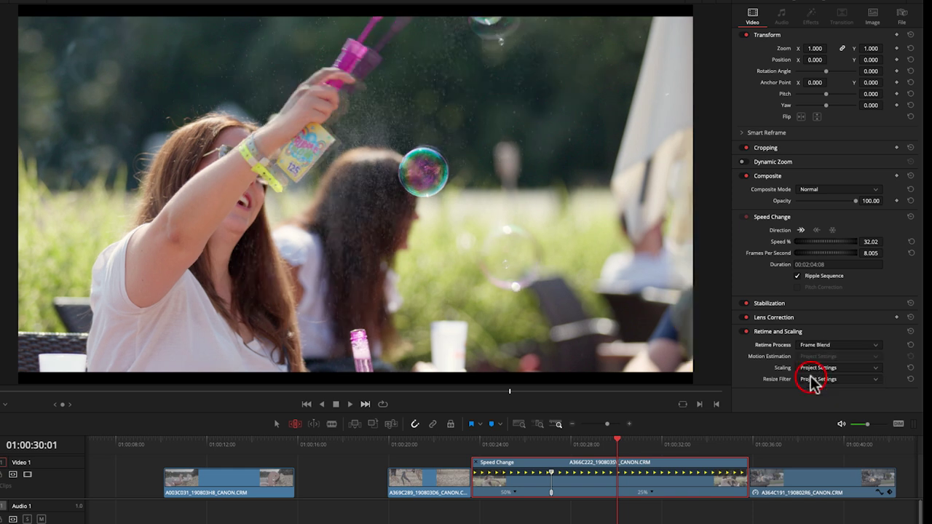
left_click(526, 444)
key("space")
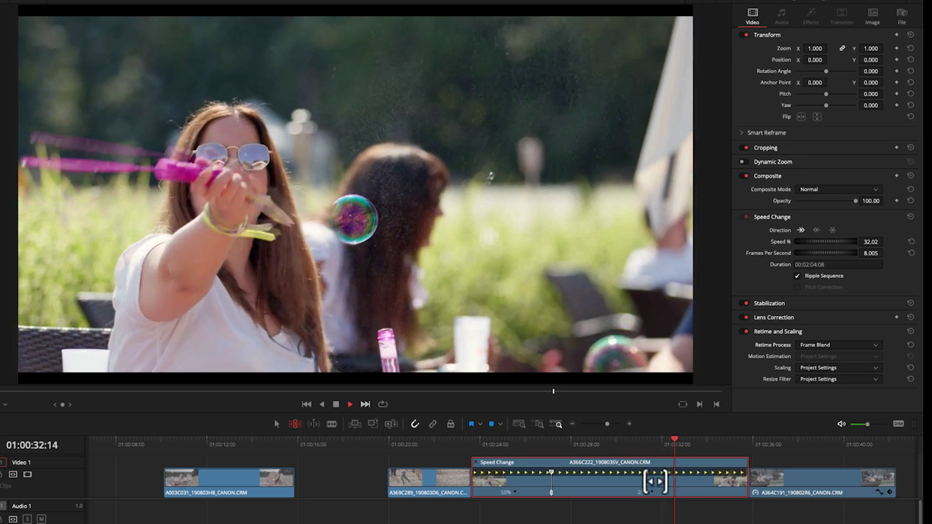
key("space")
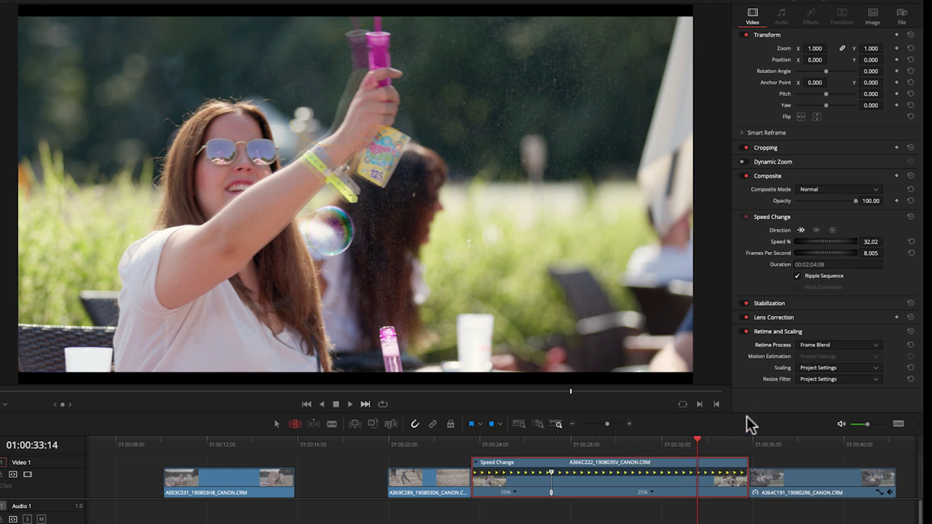
Change the Retime Process to Optical Flow and move the playhead back to 01:00:25:07
left_click(818, 347)
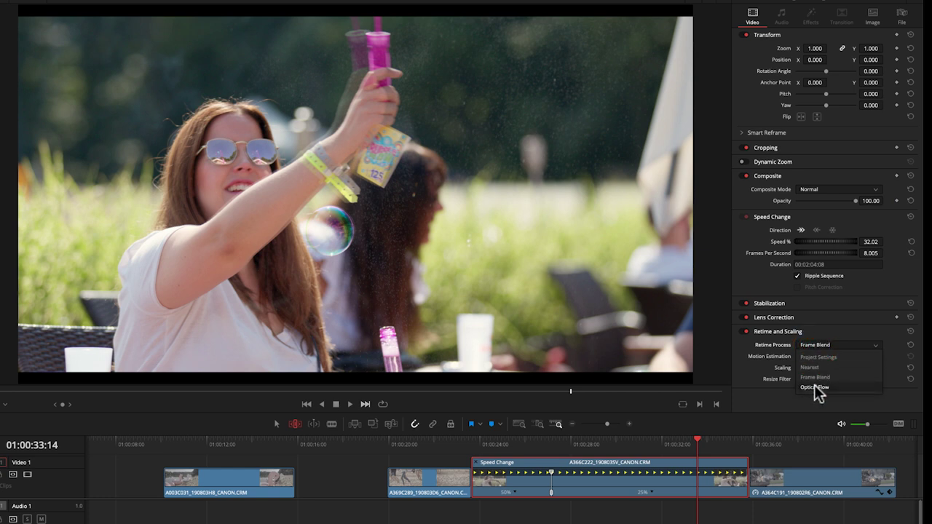
left_click(814, 387)
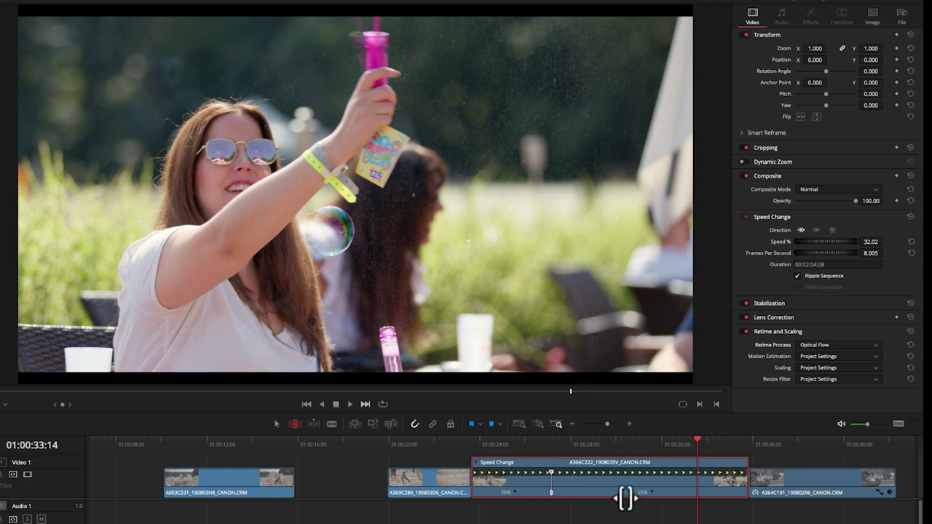
left_click(508, 440)
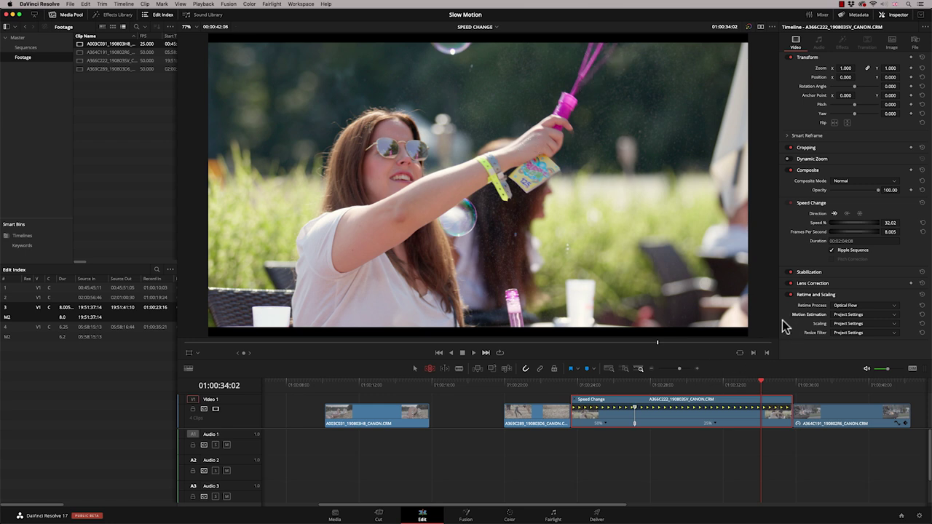
Set Motion Estimation to Enhanced Better, then play back the slowdown from 01:00:24 and 01:00:33:04
left_click(867, 314)
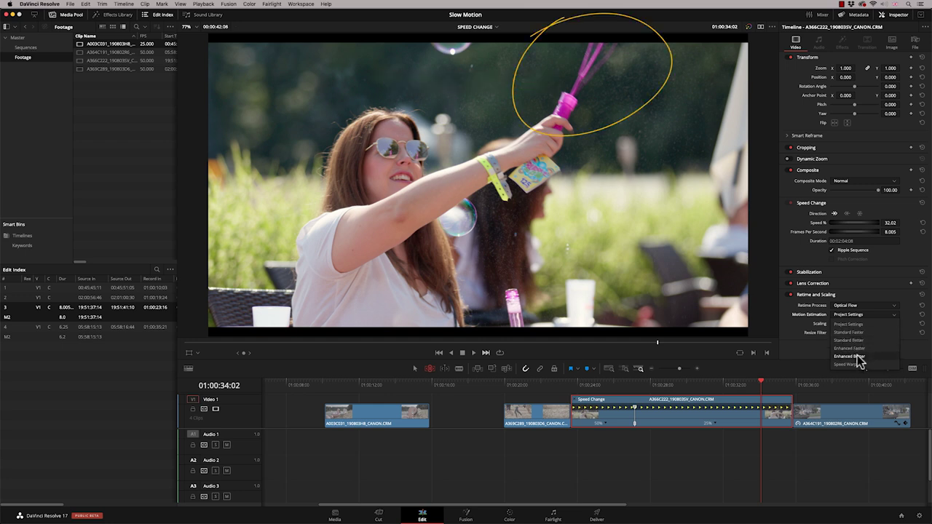
left_click(858, 357)
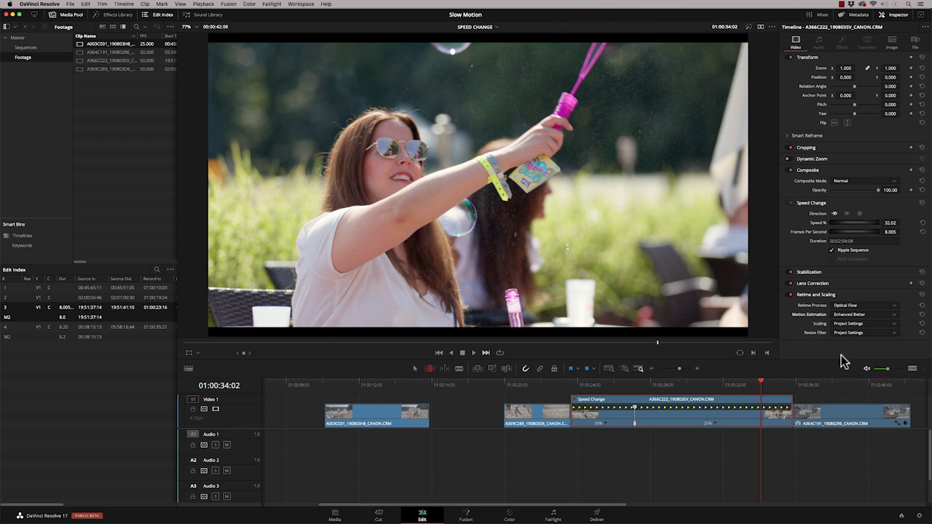
left_click(625, 382)
key("space")
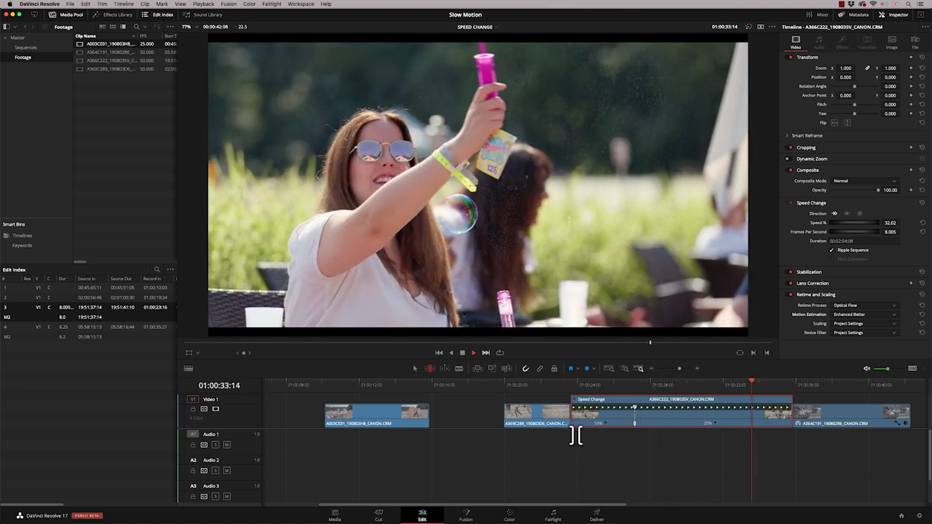
key("space")
left_click_drag(758, 384, 748, 384)
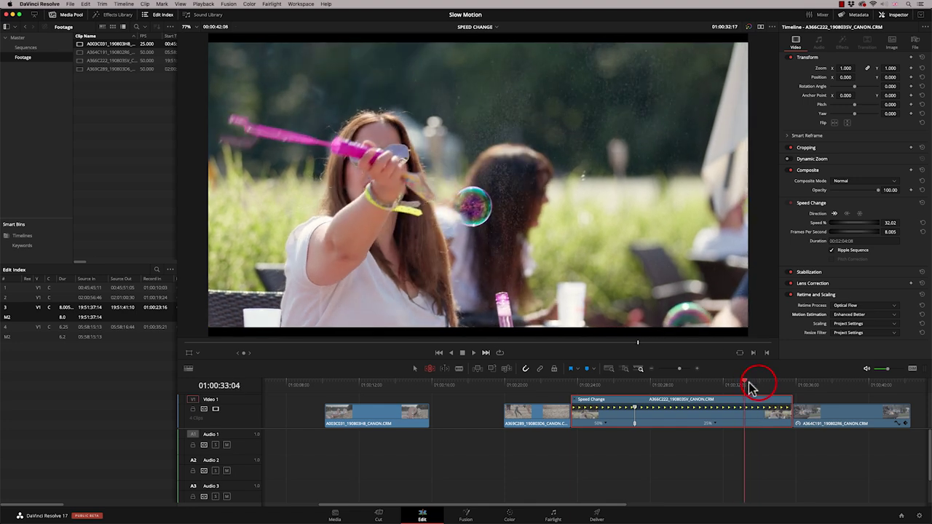
key("space")
key("space")
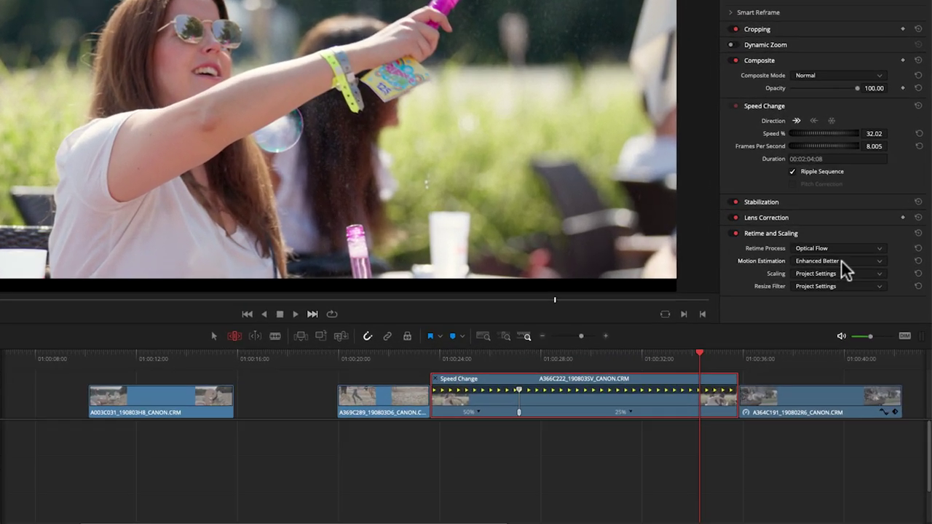
Change Motion Estimation from Enhanced Better to Speed Warp, preview the slowdown, and keep Speed Warp selected
left_click(837, 315)
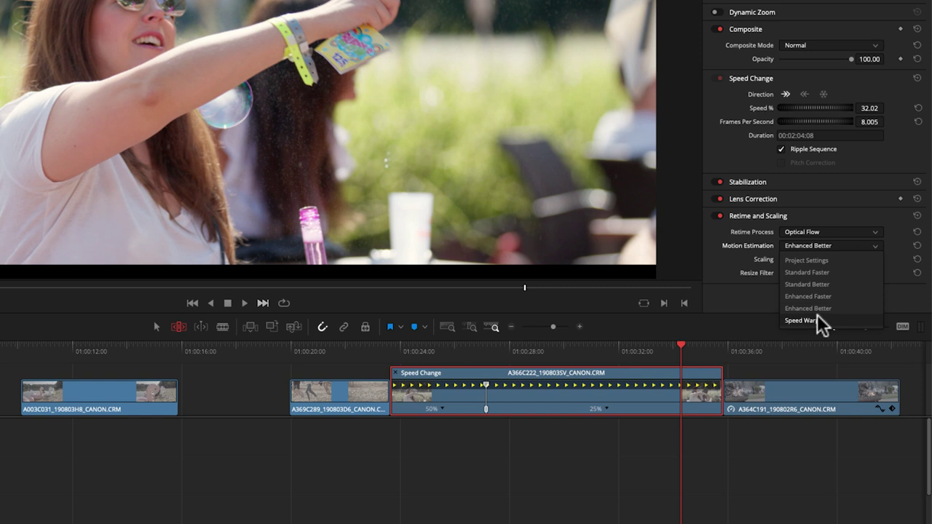
left_click(826, 320)
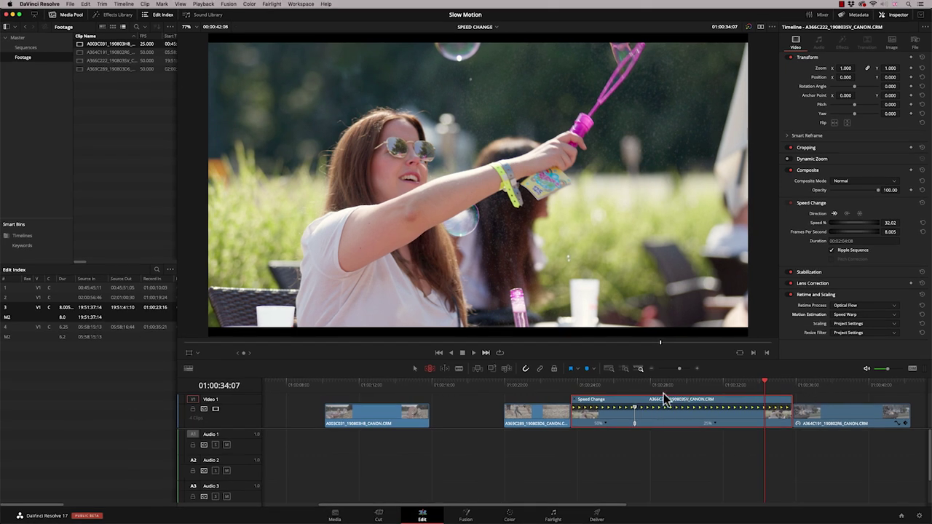
left_click(634, 384)
key("space")
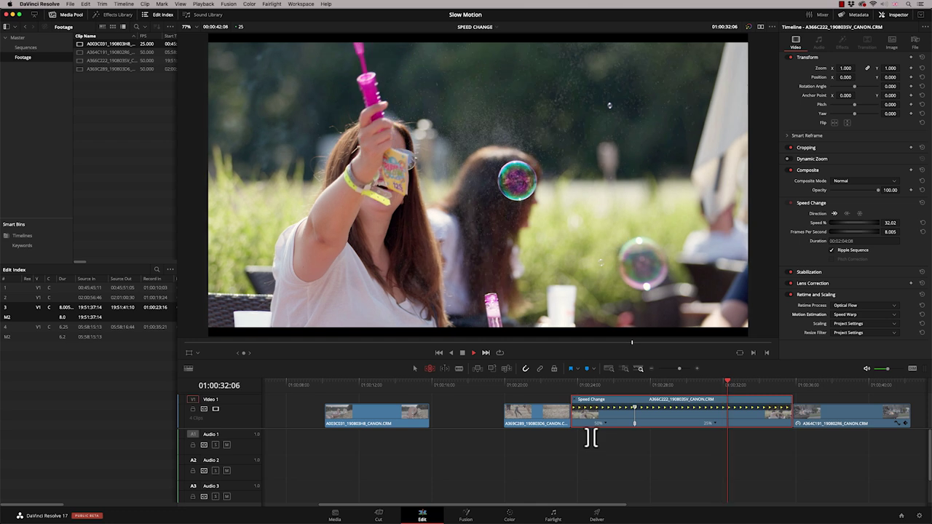
left_click(861, 314)
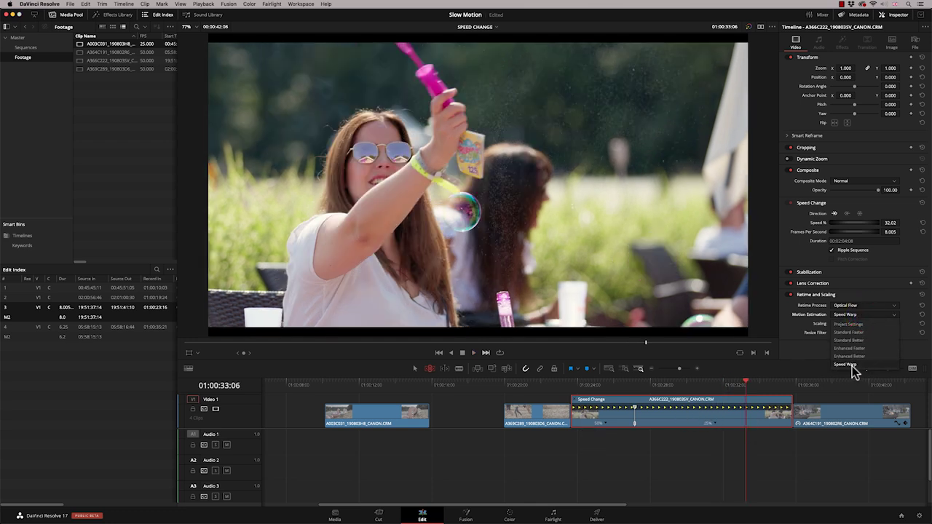
left_click(849, 365)
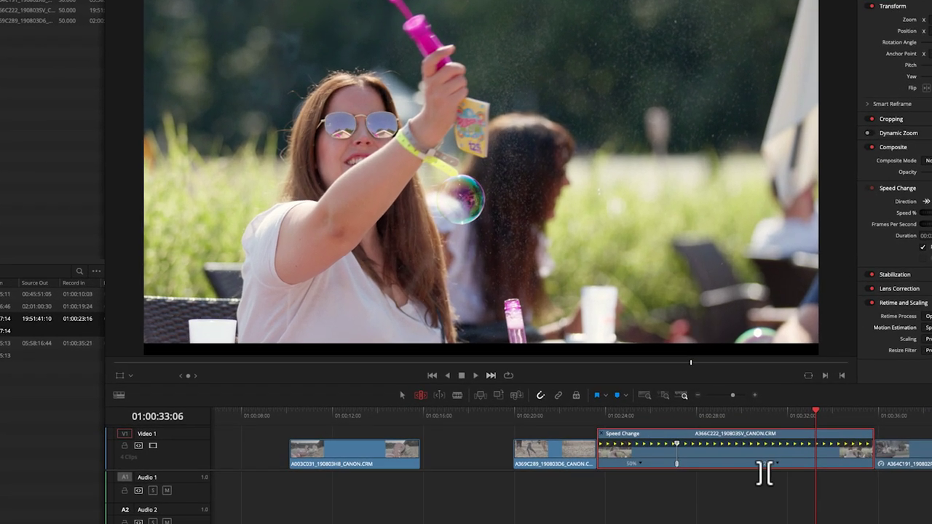
Render the retimed clip in place as QuickTime ProRes 422 HQ into the slow mo folder
right_click(725, 455)
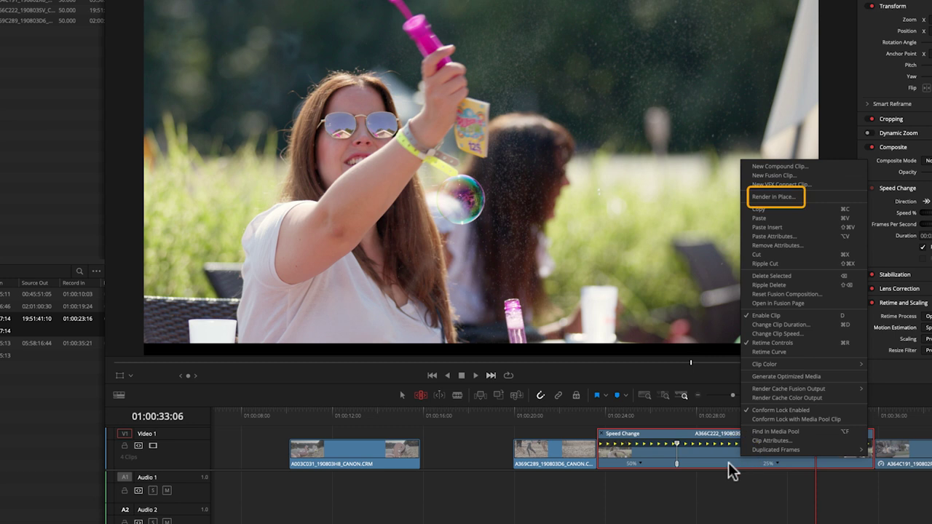
left_click(781, 197)
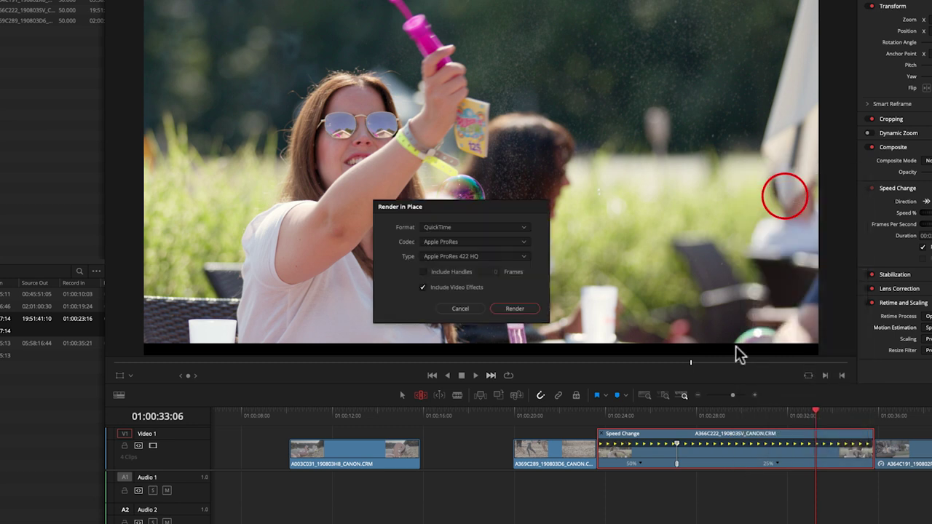
left_click(517, 309)
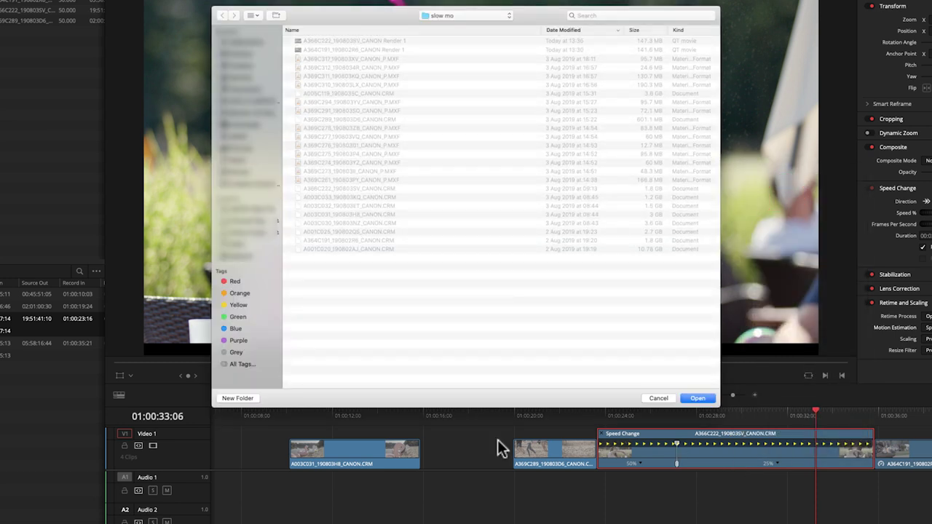
left_click(697, 399)
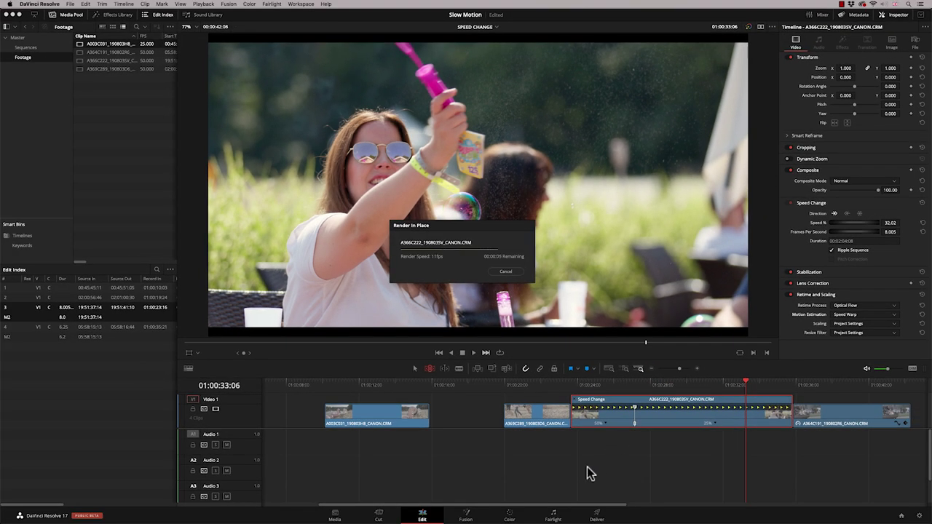
Play the rendered clip, then decompose it back to the original clip
left_click(573, 384)
key("space")
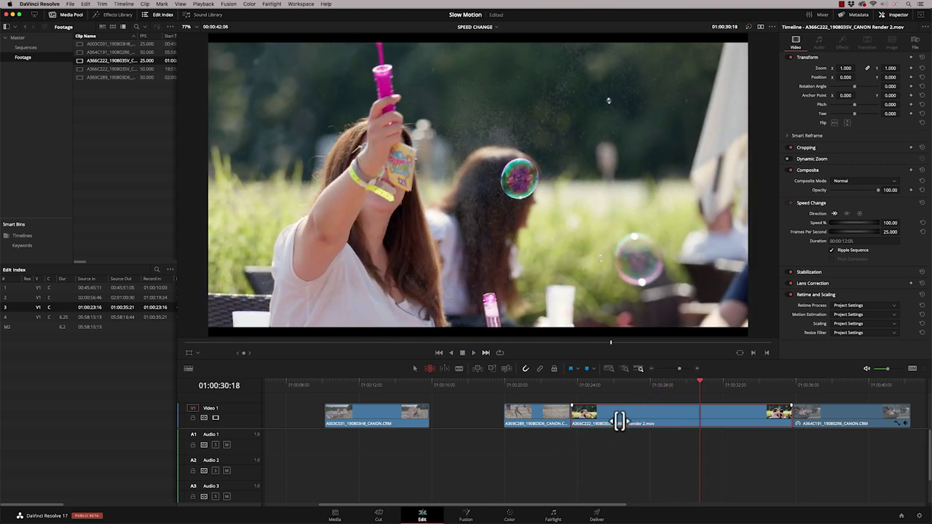
right_click(661, 415)
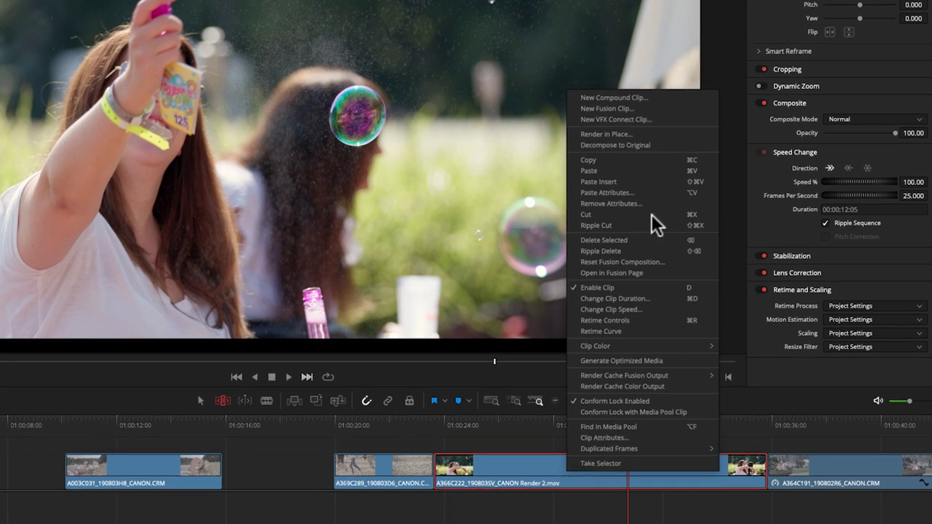
left_click(648, 145)
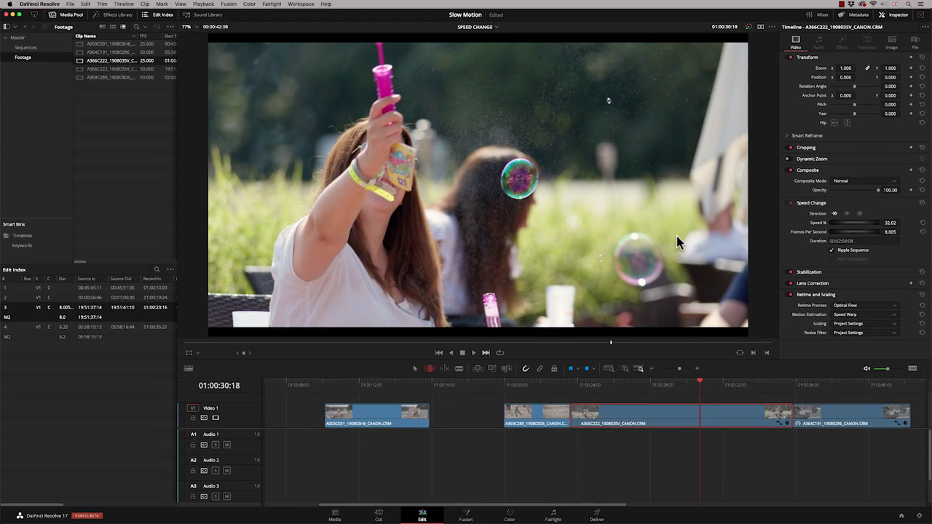